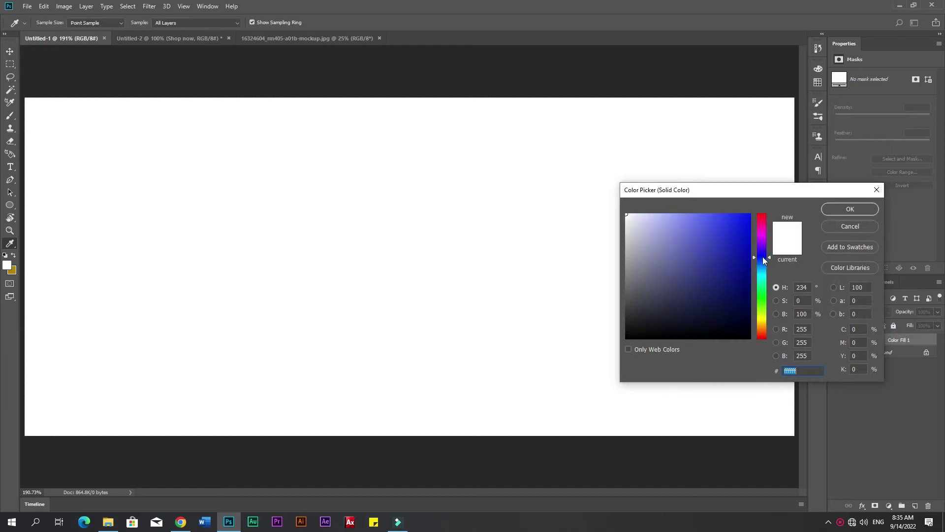
# Set the solid colour fill layer to dark navy #000527.
pyautogui.moveTo(748, 260); pyautogui.dragTo(750, 320)
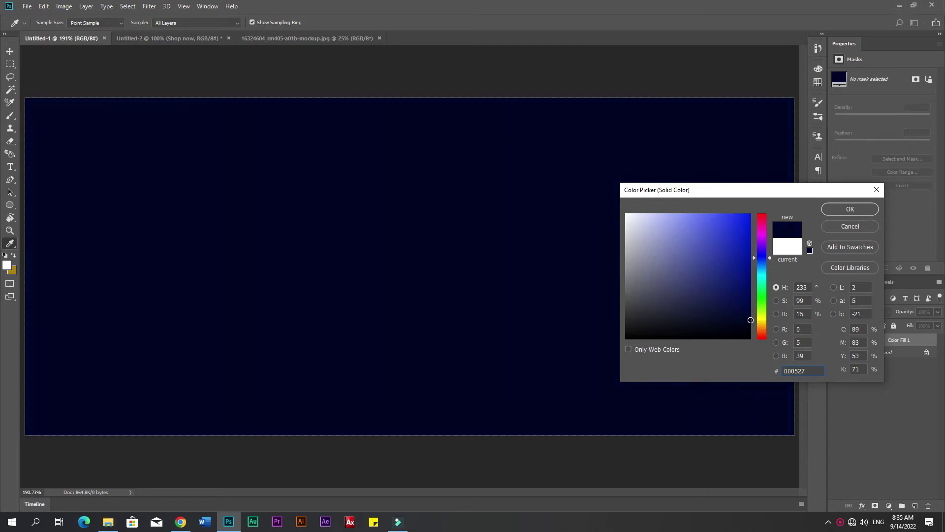
pyautogui.click(851, 211)
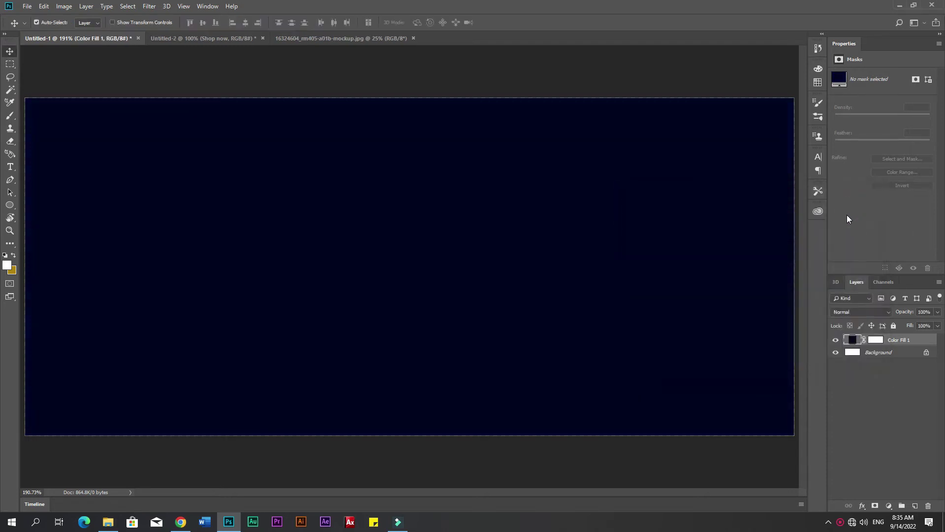
# Draw a white circle about 250 px in diameter on the right half of the canvas with the Ellipse tool.
pyautogui.click(10, 205)
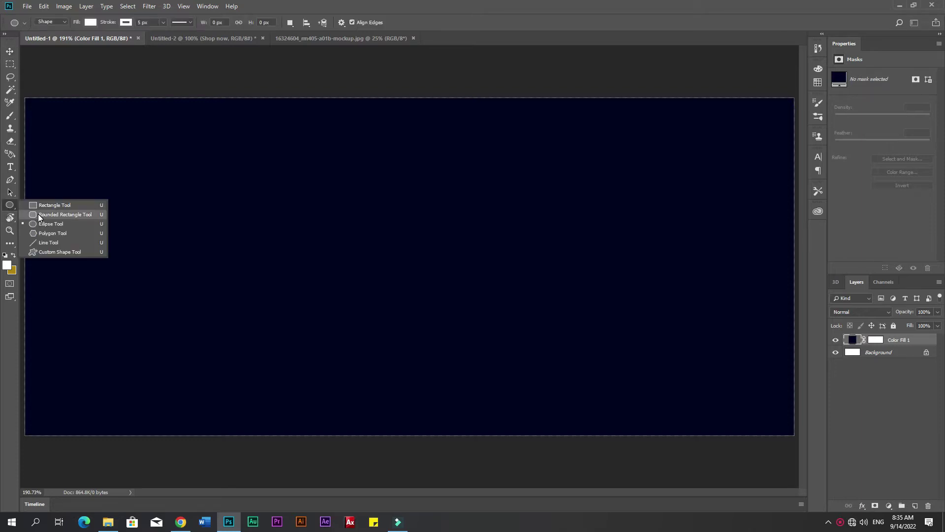
pyautogui.click(49, 223)
pyautogui.moveTo(523, 172); pyautogui.dragTo(758, 407)
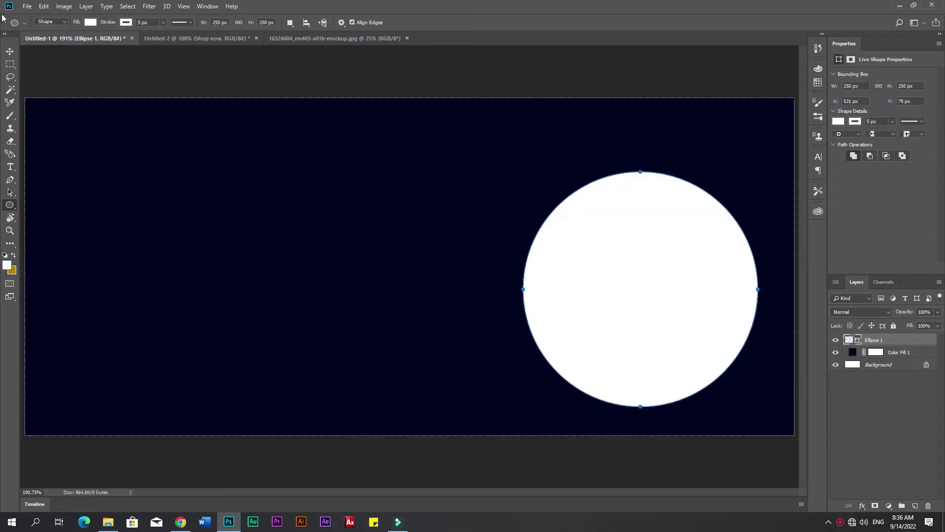
# Enlarge the white circle to about 372 px and place it so it runs off the canvas's upper-right corner.
pyautogui.click(11, 53)
pyautogui.moveTo(647, 291); pyautogui.dragTo(668, 242)
pyautogui.hotkey('ctrl', 't')
pyautogui.moveTo(544, 351); pyautogui.dragTo(523, 372)
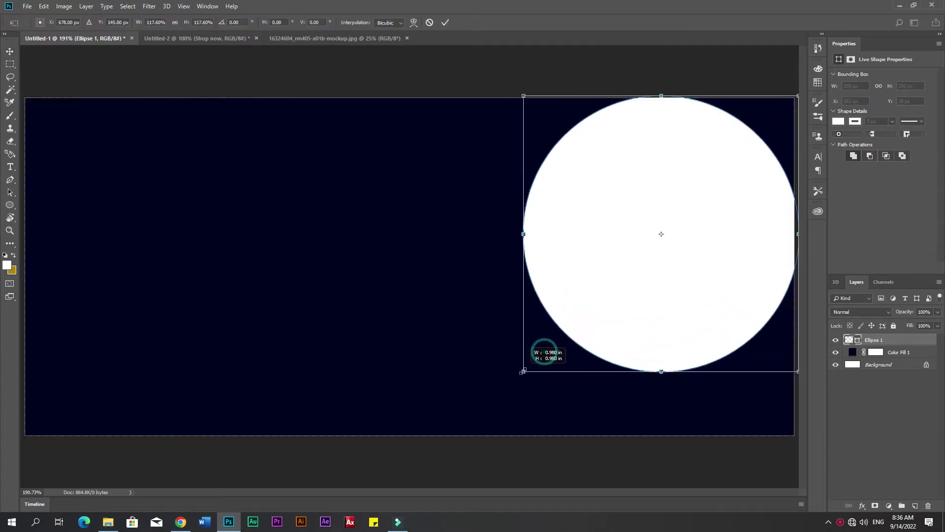
pyautogui.moveTo(660, 287); pyautogui.dragTo(690, 245)
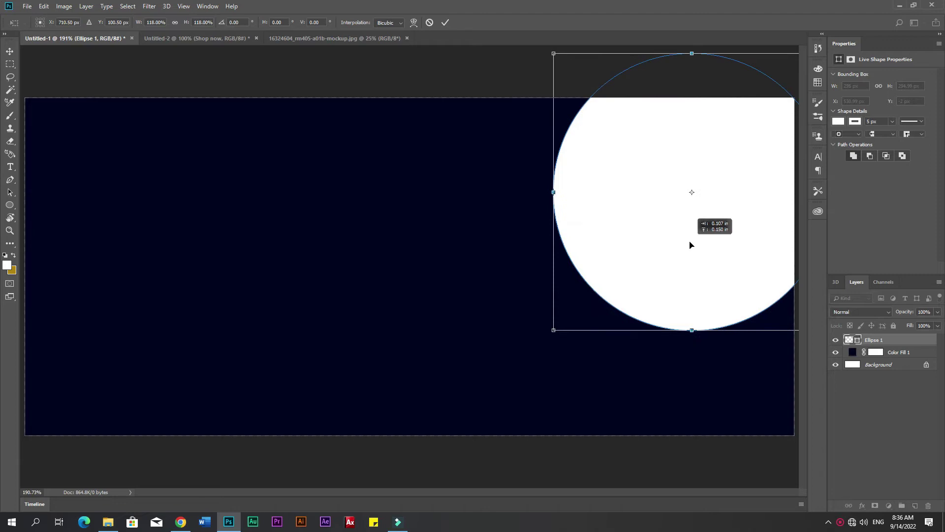
pyautogui.moveTo(553, 330); pyautogui.dragTo(490, 423)
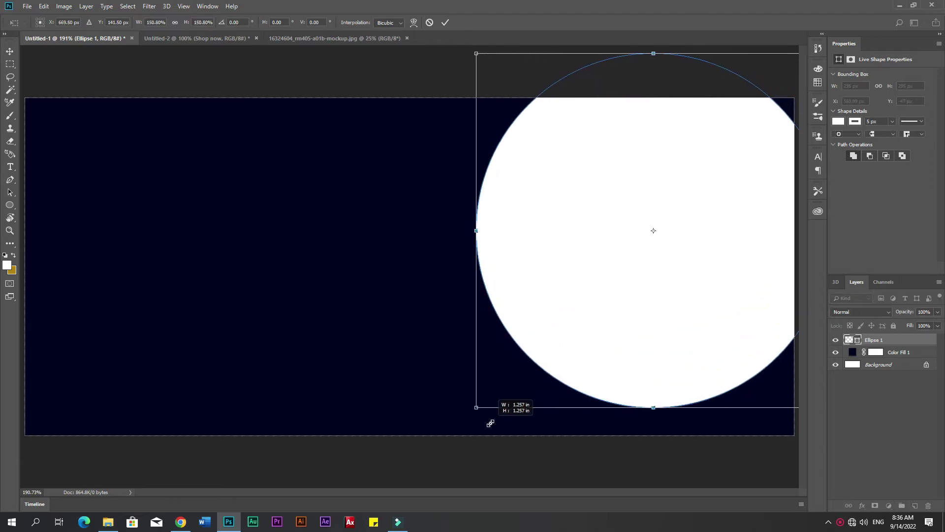
pyautogui.moveTo(599, 304); pyautogui.dragTo(635, 313)
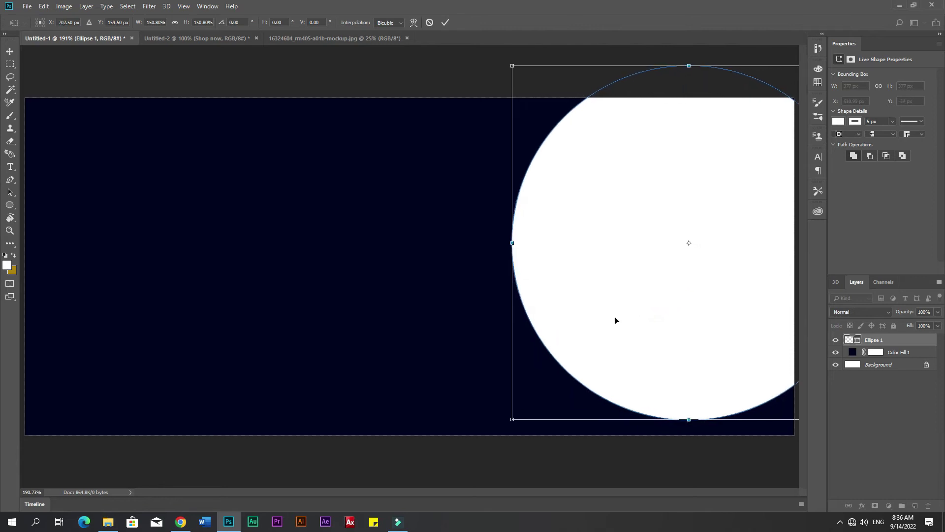
pyautogui.moveTo(513, 419); pyautogui.dragTo(523, 408)
pyautogui.moveTo(583, 320); pyautogui.dragTo(577, 312)
pyautogui.moveTo(519, 404); pyautogui.dragTo(510, 408)
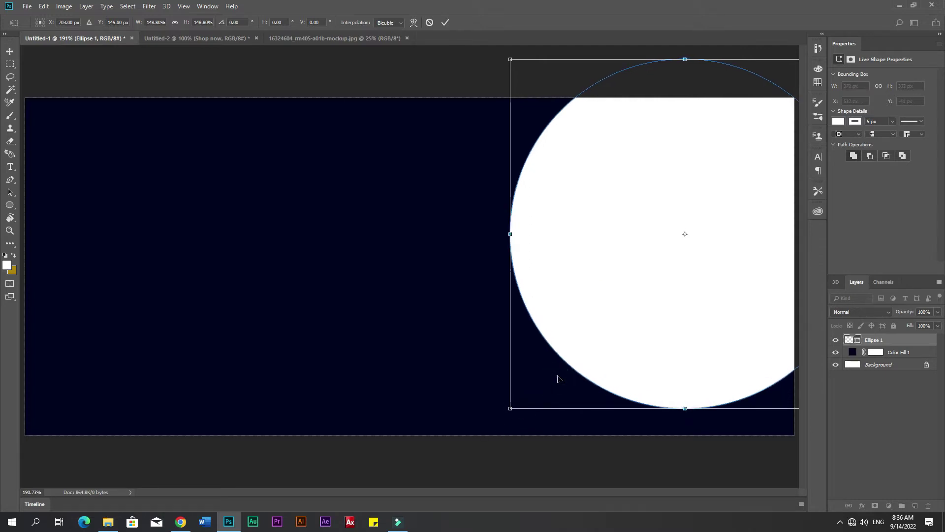
pyautogui.press('Up')
pyautogui.press('Return')
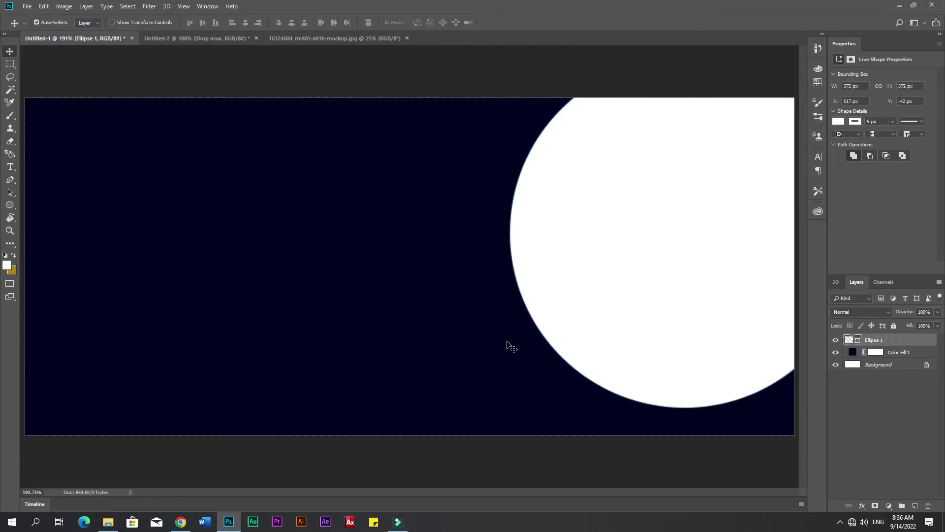
# Draw a white rectangle about 627 by 248 px, starting at the canvas's left edge, vertically centred and overlapping the circle.
pyautogui.moveTo(10, 205); pyautogui.dragTo(28, 209)
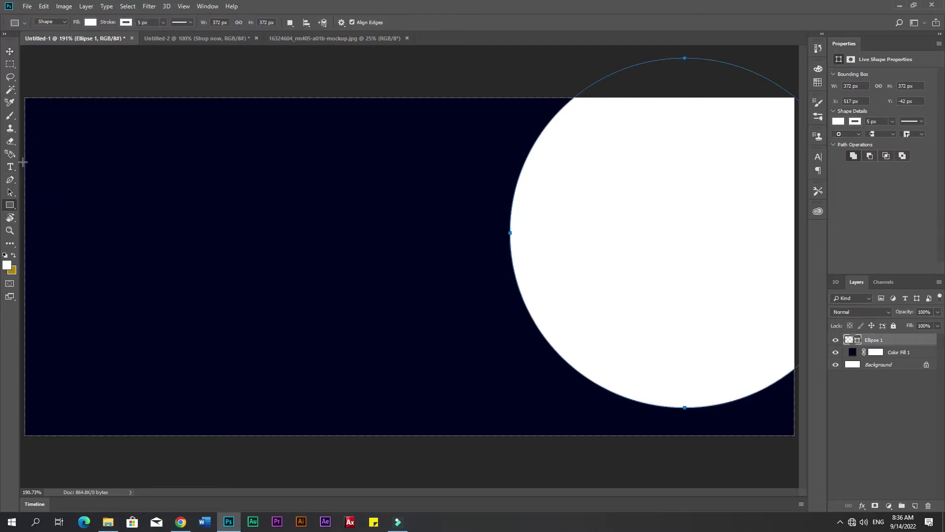
pyautogui.moveTo(22, 136); pyautogui.dragTo(612, 368)
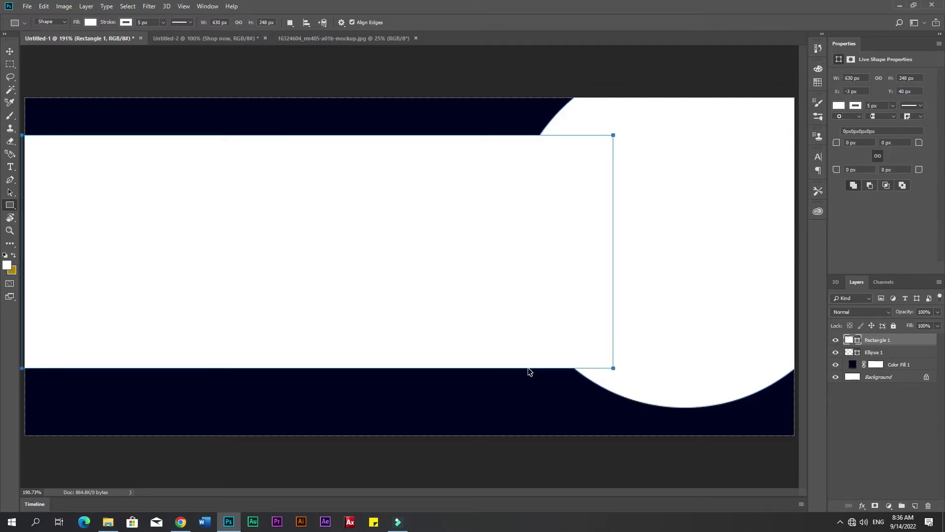
pyautogui.click(9, 51)
pyautogui.moveTo(136, 227); pyautogui.dragTo(142, 243)
pyautogui.hotkey('ctrl', 't')
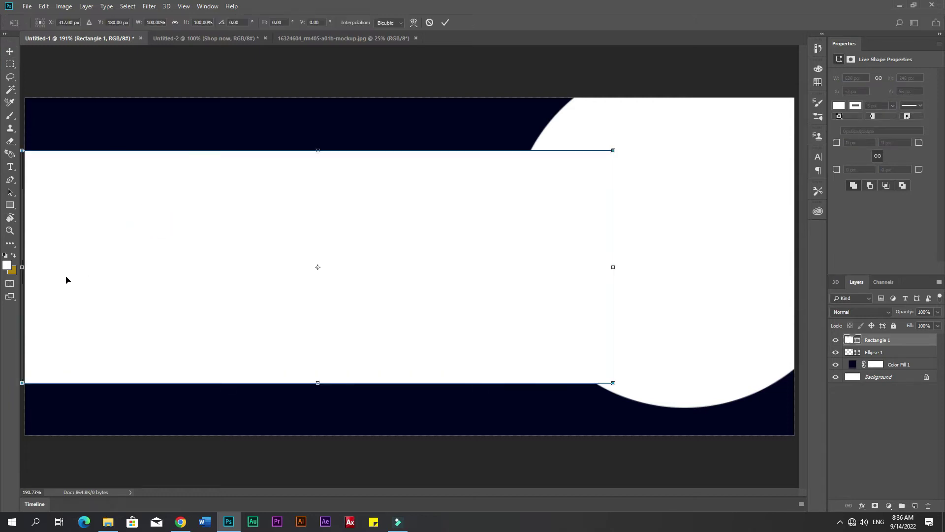
pyautogui.moveTo(22, 265); pyautogui.dragTo(34, 270)
pyautogui.press('Return')
pyautogui.click(376, 297)
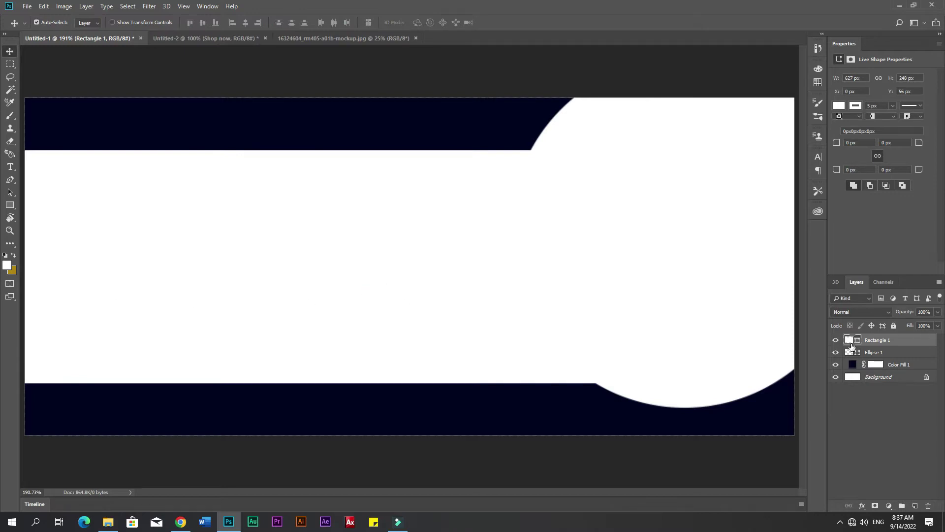
# Fill the rectangle with orange-yellow #ffb400 and remove its stroke.
pyautogui.doubleClick(858, 340)
pyautogui.write('ffd800')
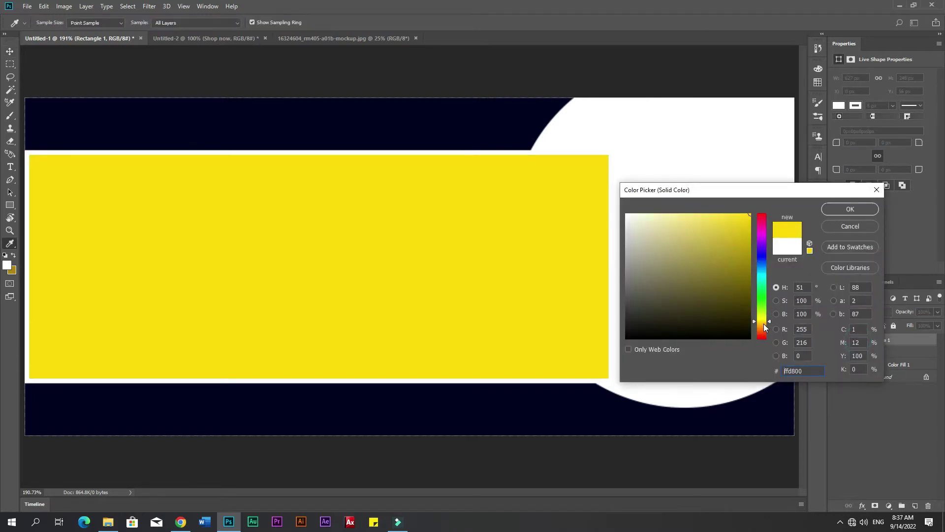
pyautogui.moveTo(764, 323)
pyautogui.mouseDown()
pyautogui.moveTo(764, 336)
pyautogui.moveTo(765, 324)
pyautogui.mouseUp()
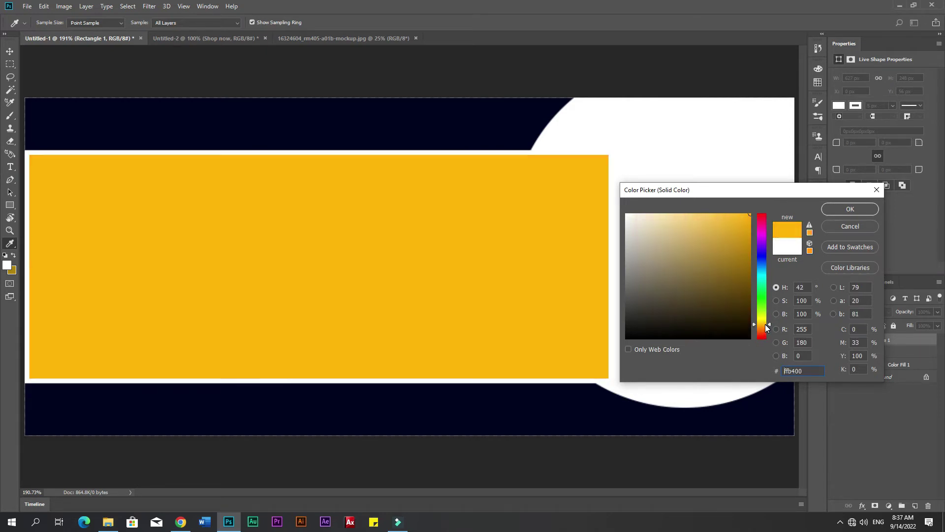
pyautogui.click(844, 207)
pyautogui.click(856, 105)
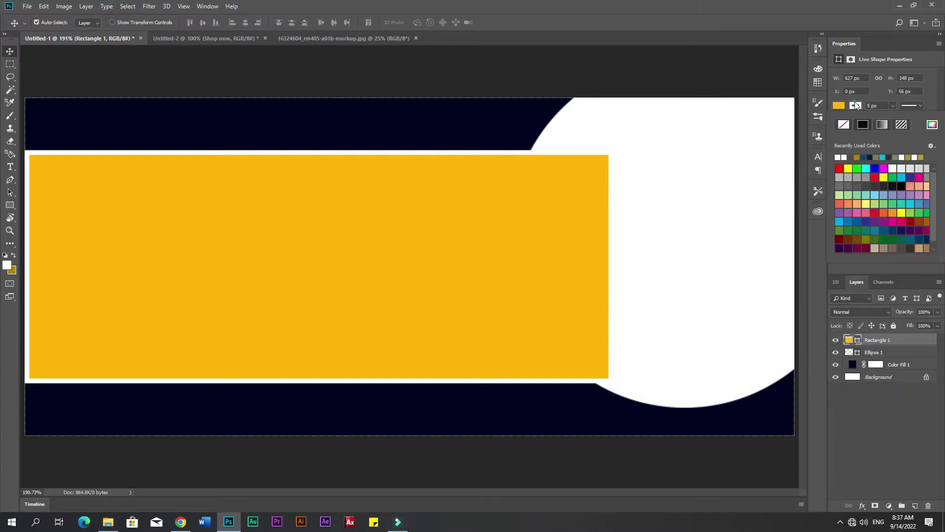
pyautogui.click(844, 124)
# Duplicate the white circle's layer and place the copy above the rectangle layer.
pyautogui.click(681, 330)
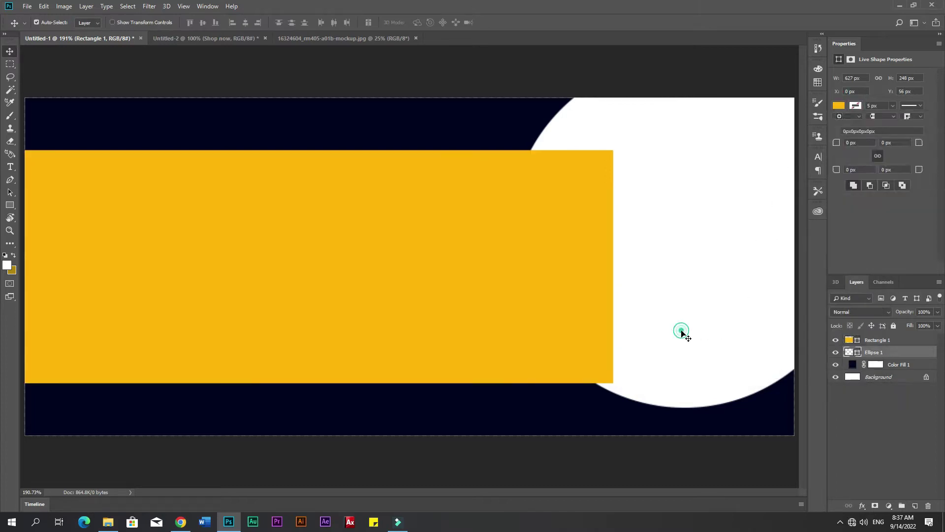
pyautogui.press('ctrl')
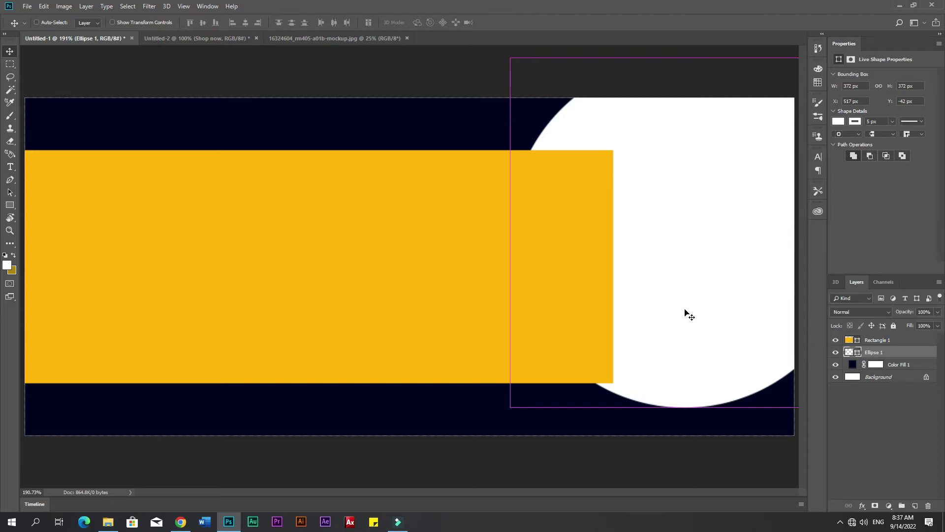
pyautogui.hotkey('ctrl', 'j')
pyautogui.moveTo(871, 355); pyautogui.dragTo(870, 336)
# Fill the circle copy with dark grey #2f2f2f and remove its stroke.
pyautogui.doubleClick(850, 339)
pyautogui.moveTo(690, 269); pyautogui.dragTo(587, 316)
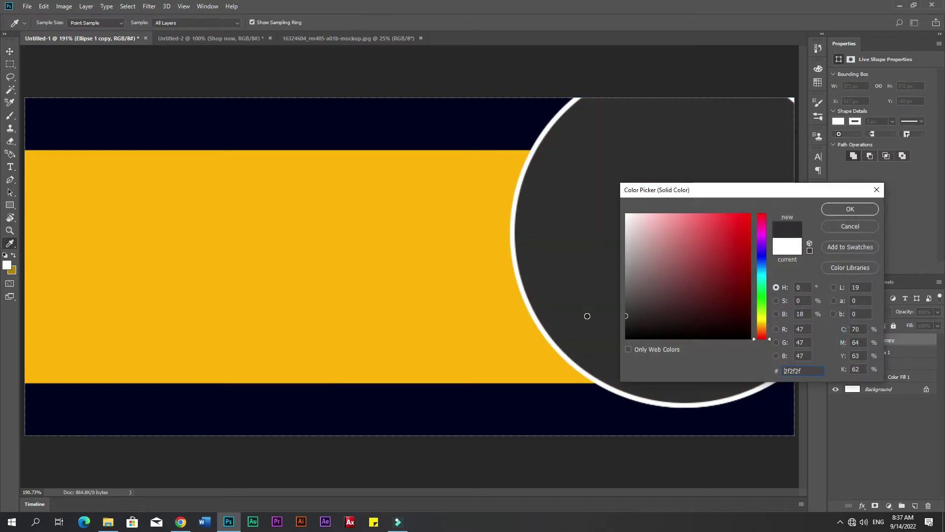
pyautogui.click(843, 210)
pyautogui.click(855, 122)
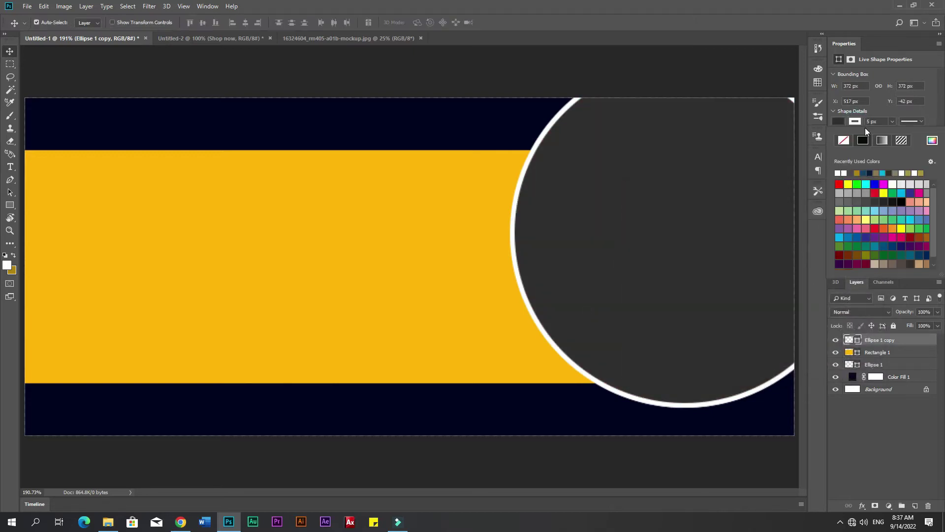
pyautogui.click(855, 122)
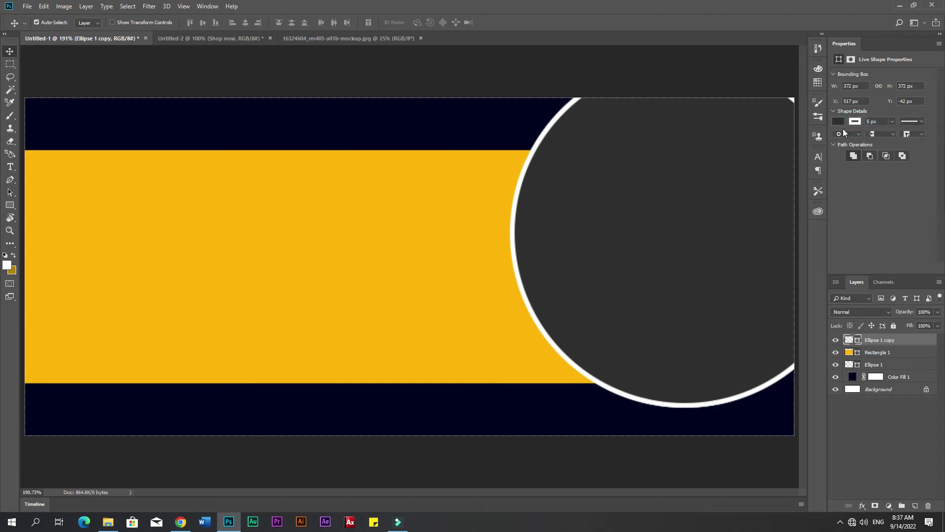
pyautogui.click(856, 122)
pyautogui.click(843, 142)
pyautogui.click(636, 272)
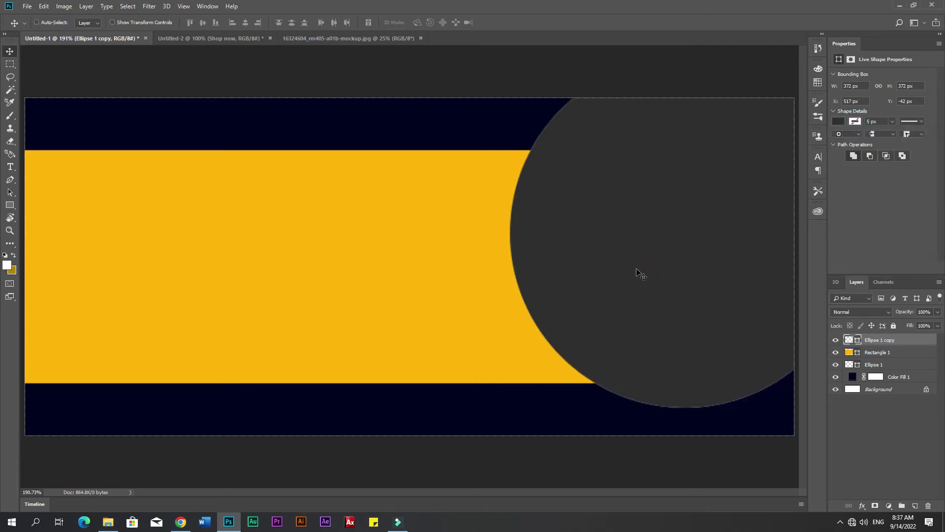
pyautogui.hotkey('ctrl', 't')
pyautogui.moveTo(509, 409); pyautogui.dragTo(525, 400)
pyautogui.hotkey('ctrl', 'z')
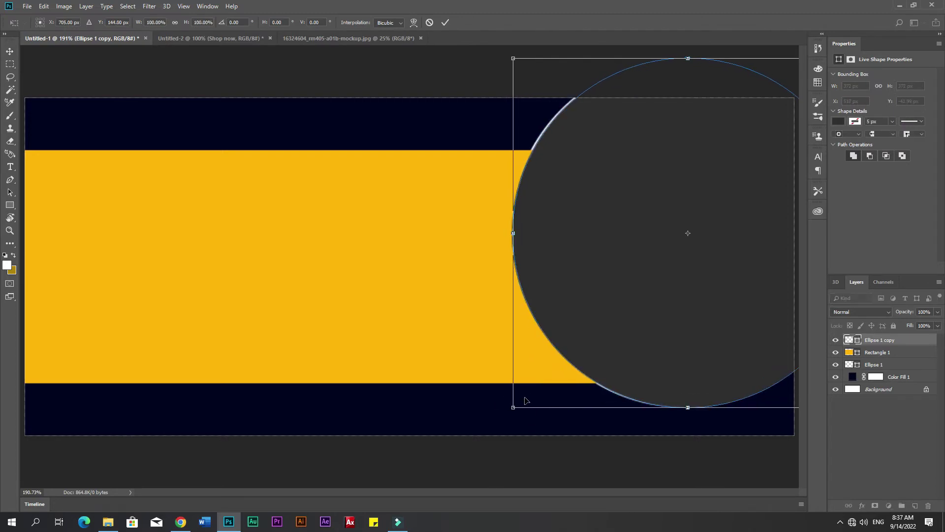
pyautogui.press('Up')
pyautogui.press('Up')
pyautogui.press('Up')
pyautogui.press('Up')
pyautogui.press('Up')
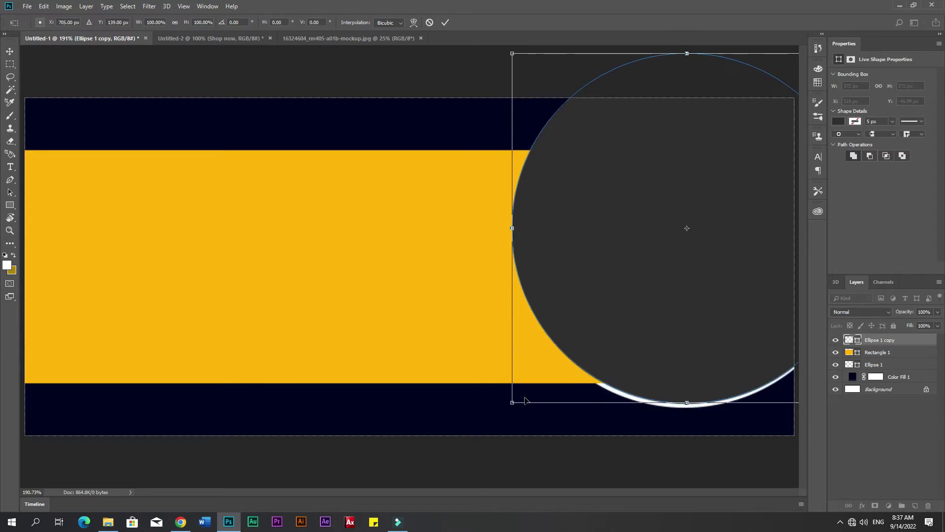
pyautogui.press('Up')
pyautogui.press('Up')
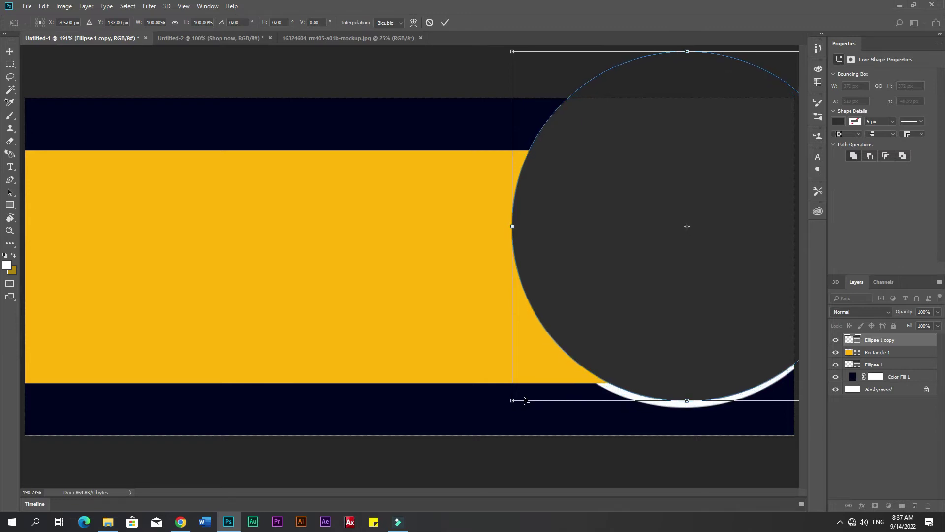
pyautogui.press('Right')
pyautogui.press('Right')
pyautogui.press('Right')
pyautogui.press('Right')
pyautogui.press('Right')
pyautogui.press('Right')
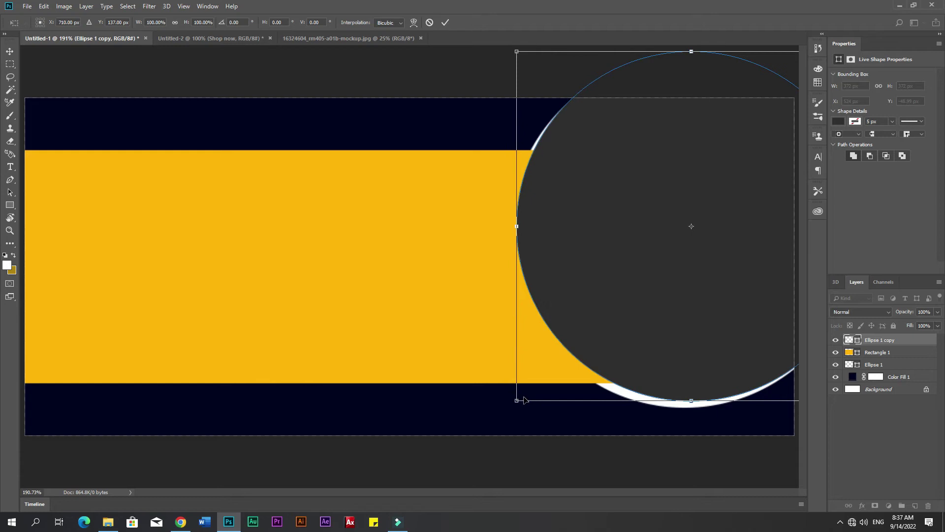
pyautogui.press('Up')
pyautogui.press('Up')
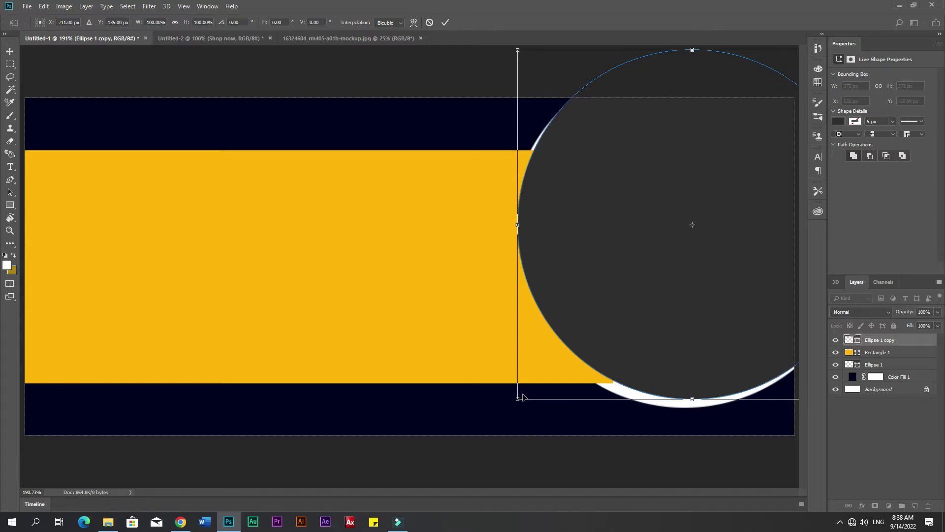
pyautogui.press('Left')
pyautogui.press('Left')
pyautogui.press('Left')
pyautogui.press('Left')
pyautogui.press('Left')
pyautogui.press('Left')
pyautogui.press('Left')
pyautogui.press('Left')
pyautogui.press('Down')
pyautogui.press('Down')
pyautogui.press('Down')
pyautogui.press('Down')
pyautogui.press('Down')
pyautogui.press('Down')
pyautogui.press('Down')
pyautogui.press('Down')
pyautogui.press('Down')
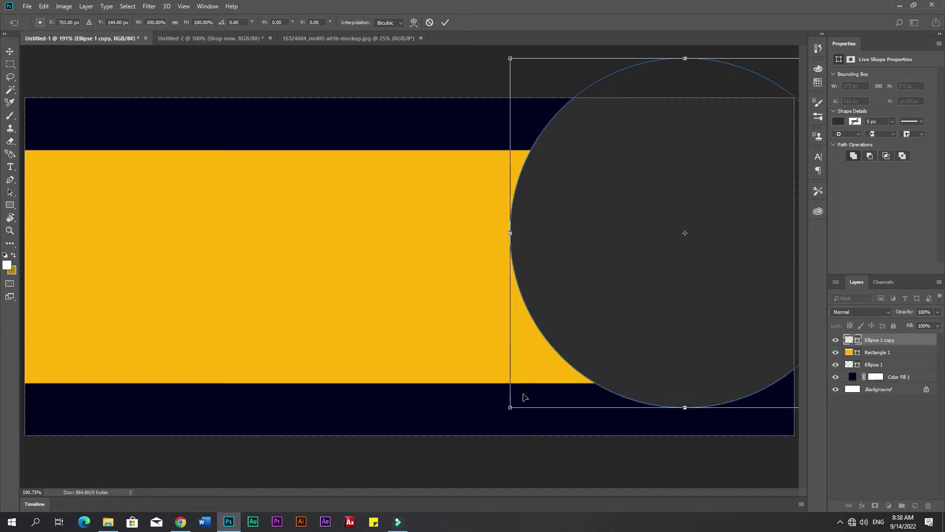
# Scale the dark circle down to about 351 px and offset it to expose a white crescent along its left and lower edges.
pyautogui.moveTo(510, 408); pyautogui.dragTo(532, 392)
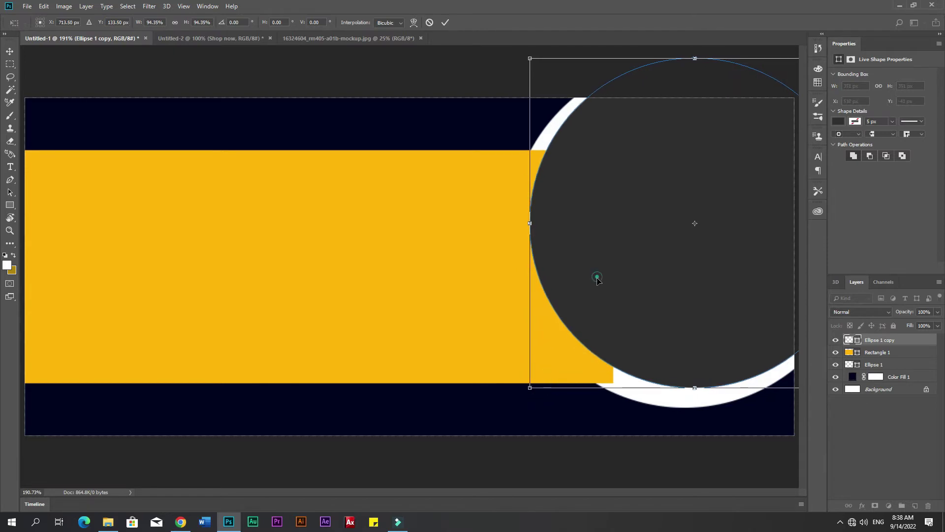
pyautogui.moveTo(599, 276); pyautogui.dragTo(597, 286)
pyautogui.press('Right')
pyautogui.press('Down')
pyautogui.press('Down')
pyautogui.press('Down')
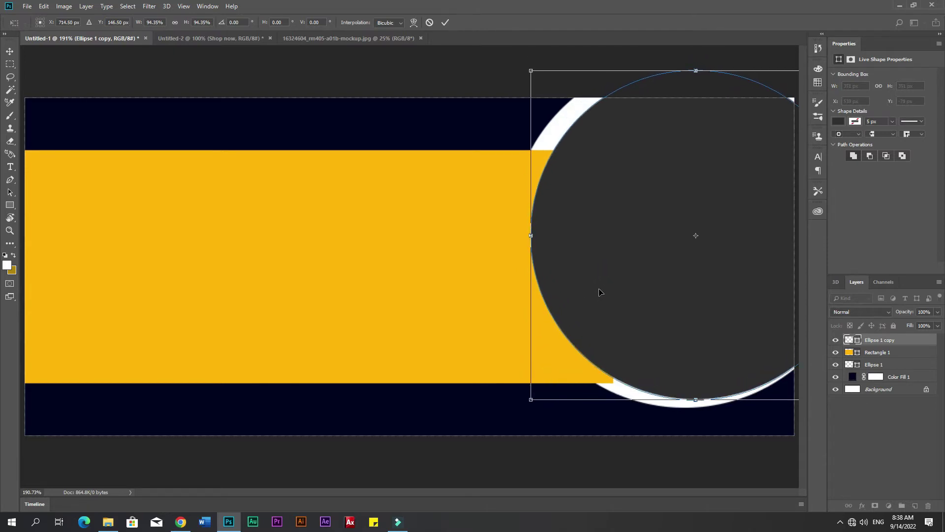
pyautogui.press('Down')
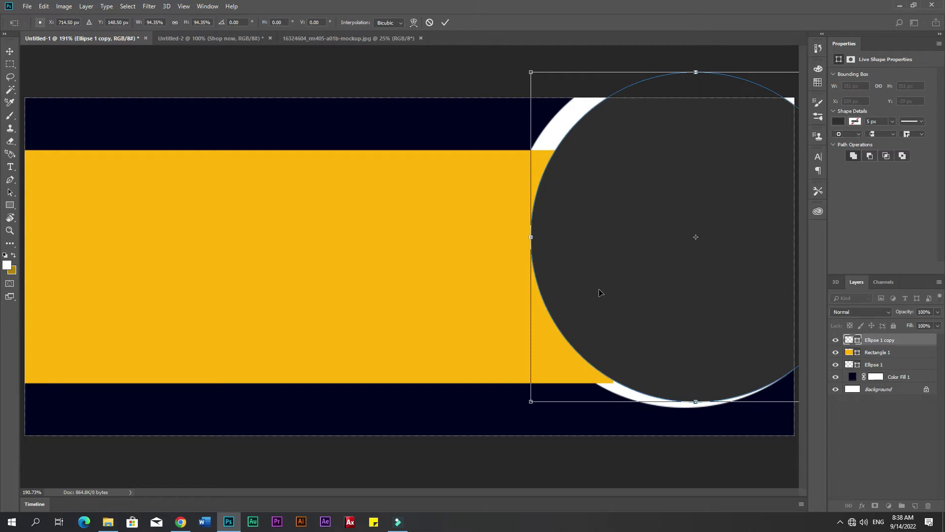
pyautogui.press('Return')
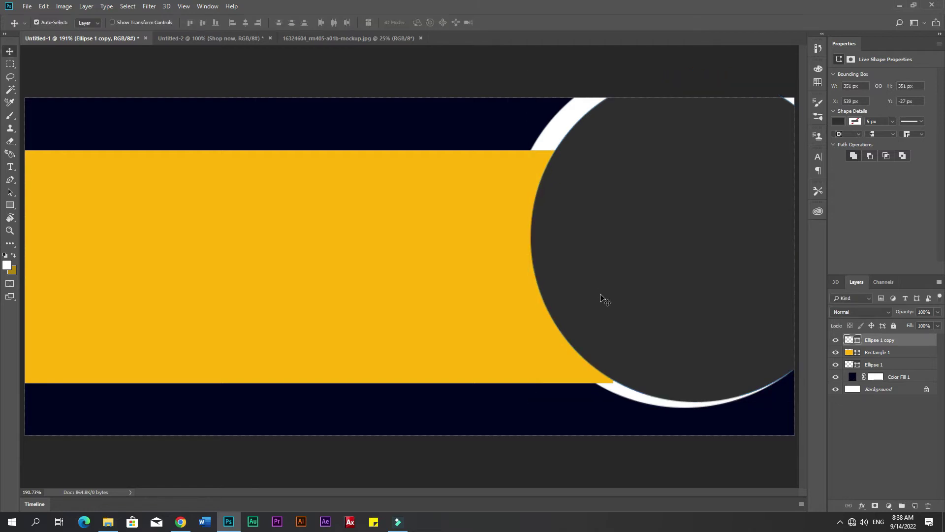
# Enlarge the dark circle to about 359 px toward the upper right, covering the white gap at the canvas corner.
pyautogui.hotkey('ctrl', 't')
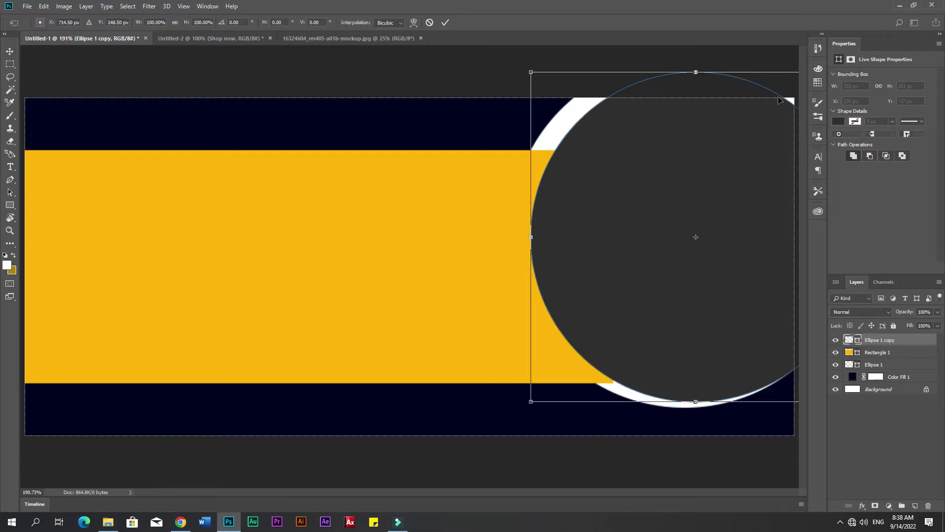
pyautogui.hotkey('ctrl', '-')
pyautogui.moveTo(783, 106); pyautogui.dragTo(808, 90)
pyautogui.press('Return')
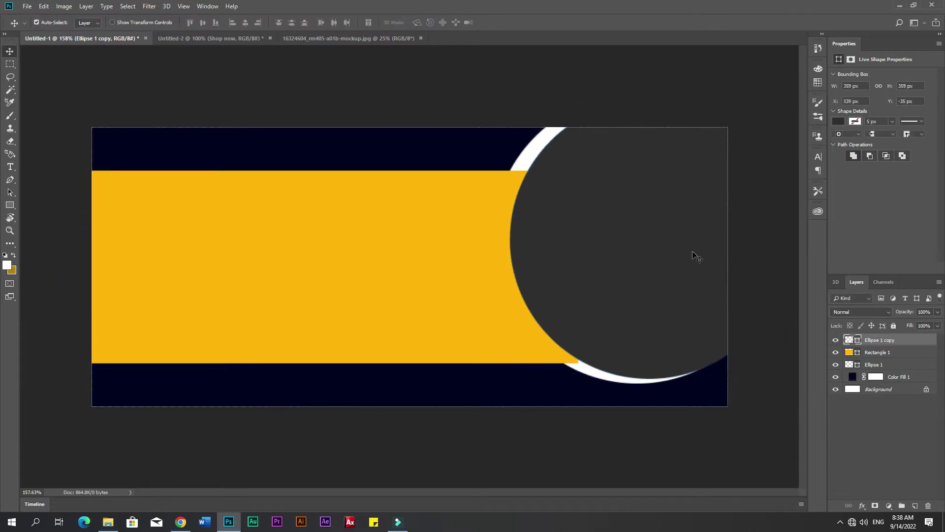
# Copy the armchair photo from 16324604_rm405-a01b-mockup.jpg into the banner above the dark circle and clip it to that circle.
pyautogui.hotkey('ctrl', '-')
pyautogui.hotkey('ctrl', '0')
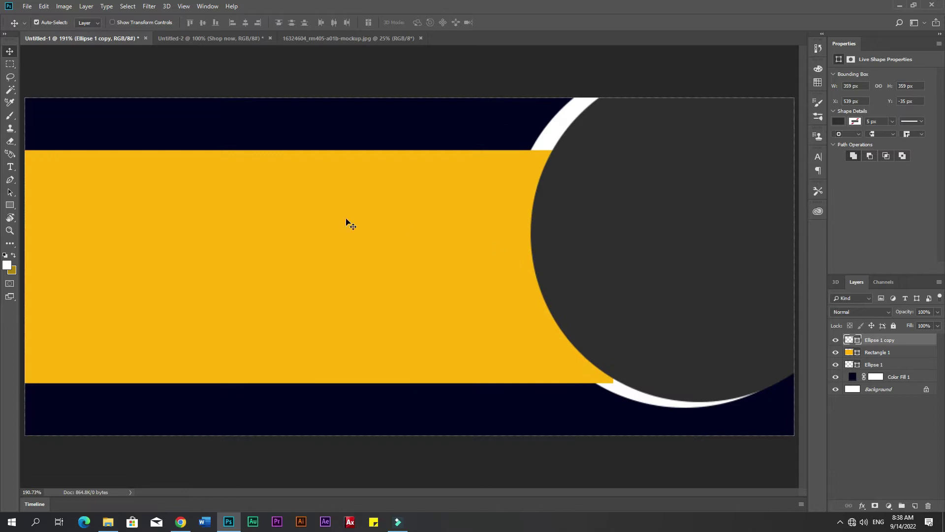
pyautogui.click(299, 37)
pyautogui.click(506, 308)
pyautogui.moveTo(495, 303); pyautogui.dragTo(651, 271)
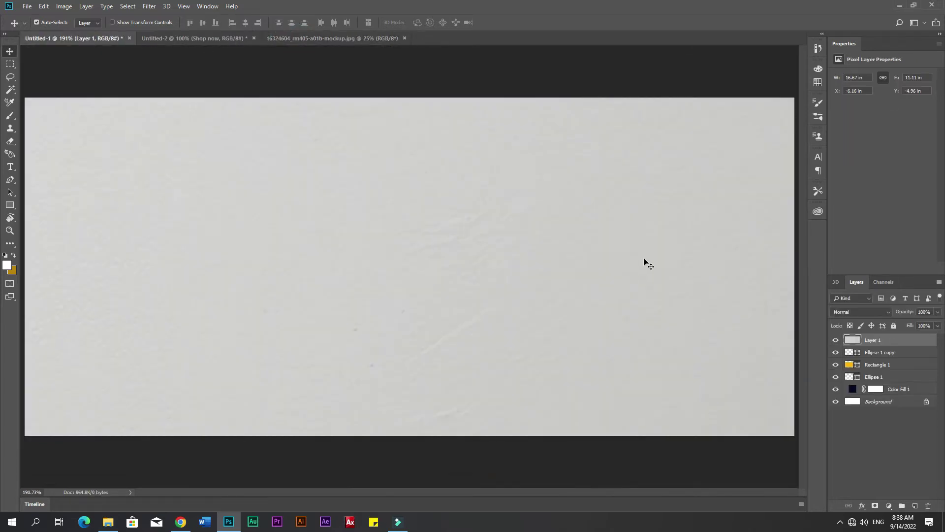
pyautogui.keyDown('alt'); pyautogui.click(889, 346); pyautogui.keyUp('alt')
# Scale the clipped armchair photo down proportionally to about 10.8%.
pyautogui.hotkey('ctrl', '-')
pyautogui.hotkey('ctrl', '-')
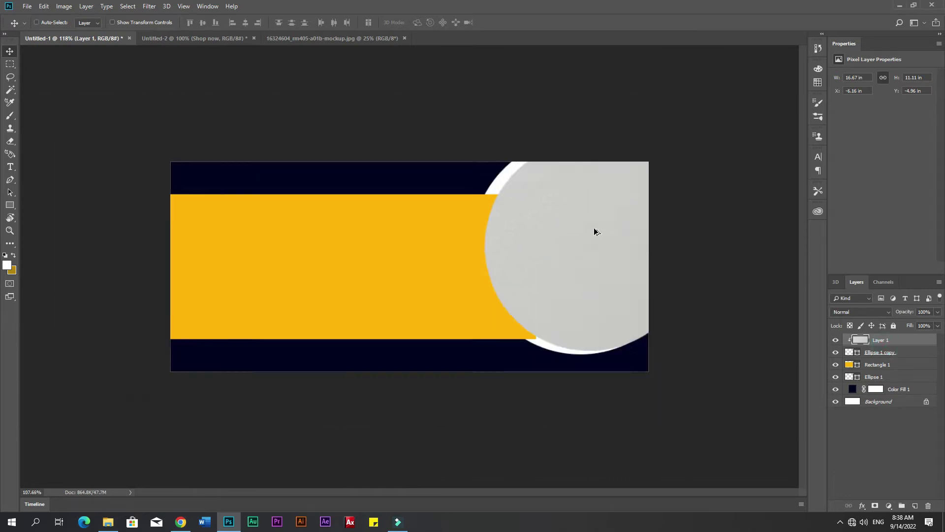
pyautogui.hotkey('ctrl', 't')
pyautogui.press('super+space')
pyautogui.hotkey('ctrl', '0')
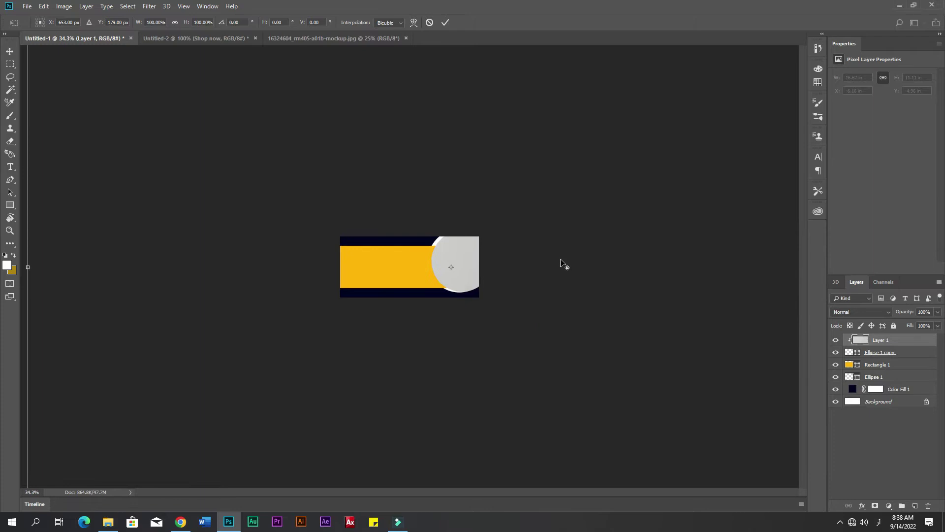
pyautogui.hotkey('ctrl', '-')
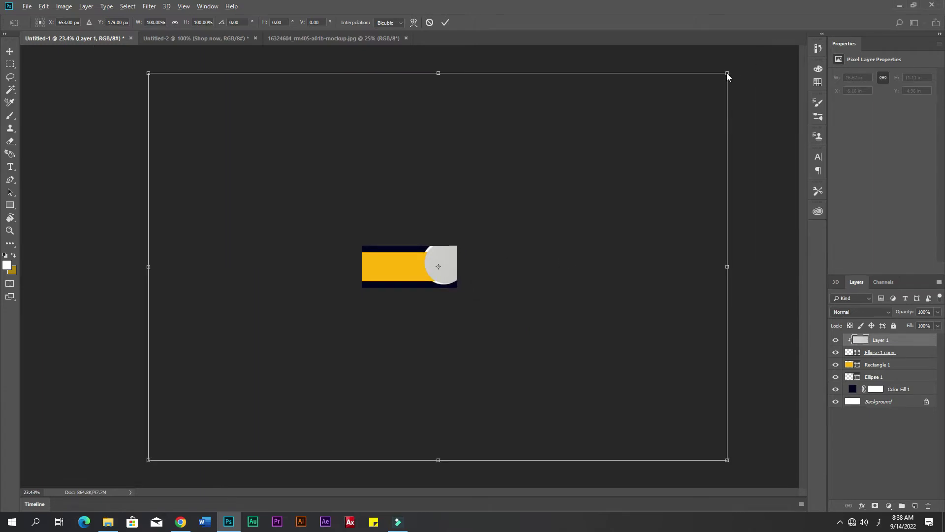
pyautogui.hotkey('alt', 'space')
pyautogui.press('Escape')
pyautogui.moveTo(727, 73); pyautogui.dragTo(426, 272)
pyautogui.moveTo(269, 342); pyautogui.dragTo(382, 247)
# Position the photo so the armchair, lamp and picture frame sit inside the large circle, and apply the transform.
pyautogui.scroll(5, 439, 290)
pyautogui.scroll(2, 453, 294)
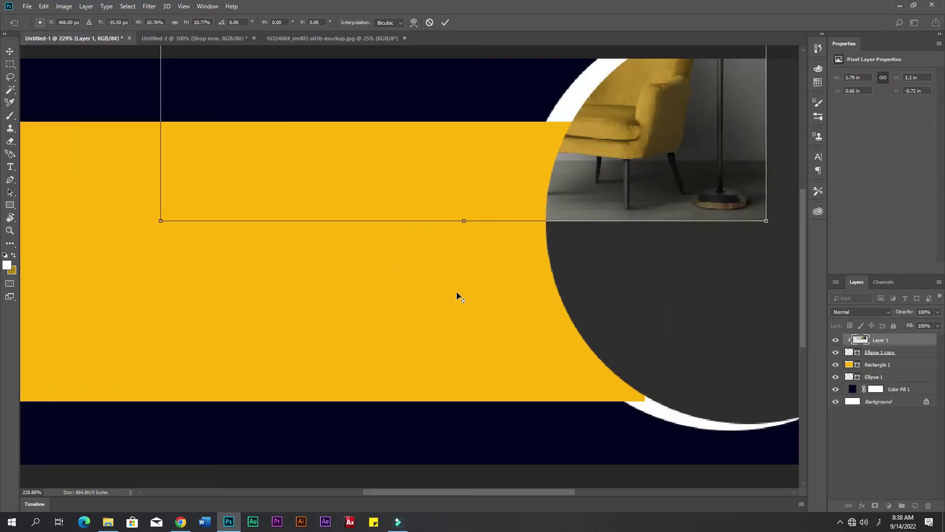
pyautogui.scroll(-3, 457, 294)
pyautogui.moveTo(456, 293); pyautogui.dragTo(552, 299)
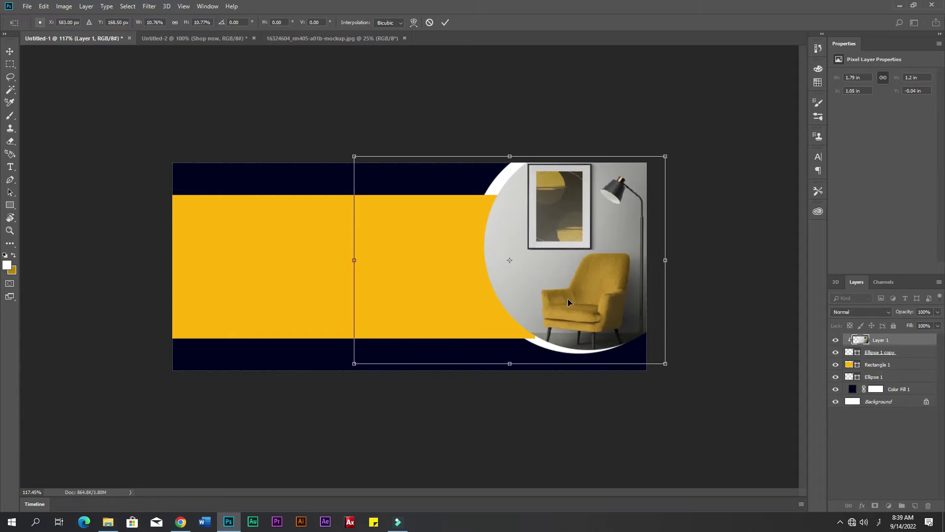
pyautogui.press('Return')
pyautogui.click(707, 333)
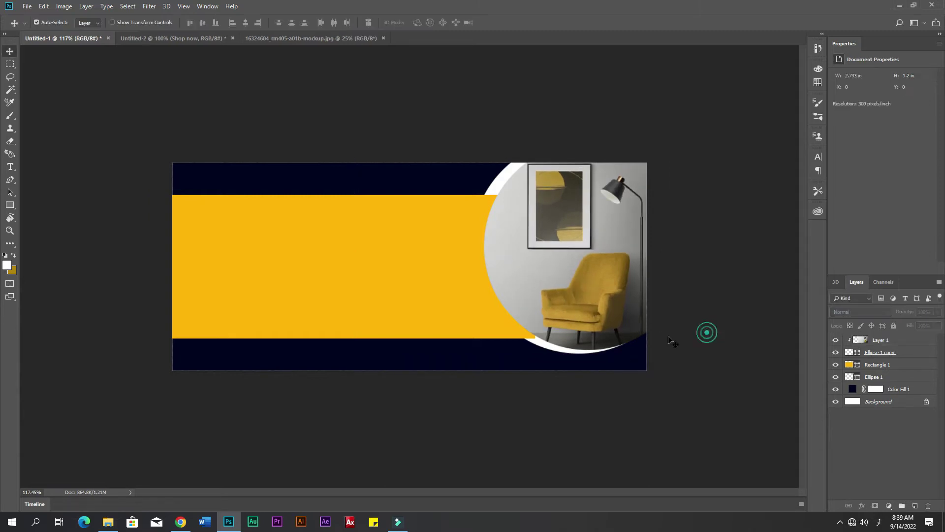
# Draw a white circle about 77 px wide over the lower left edge of the photo circle.
pyautogui.press('ctrl')
pyautogui.click(10, 205)
pyautogui.click(43, 226)
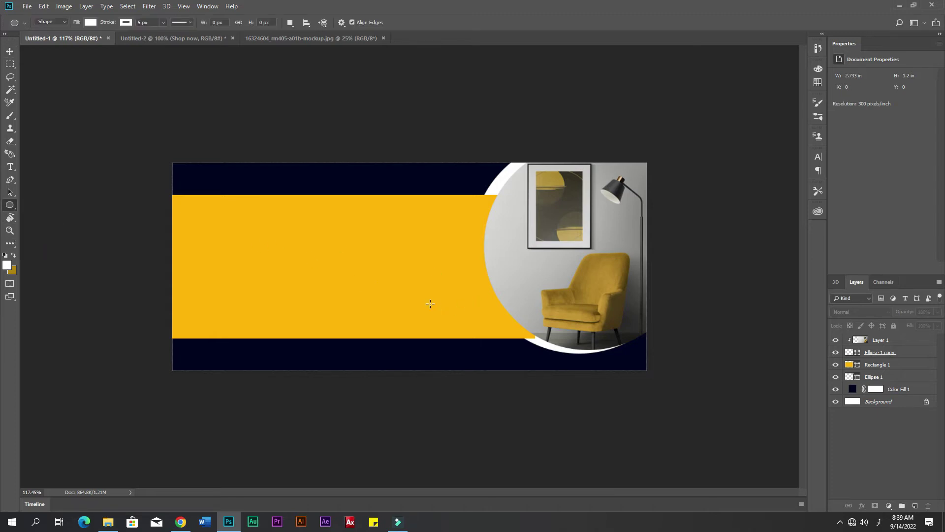
pyautogui.moveTo(482, 263); pyautogui.dragTo(527, 308)
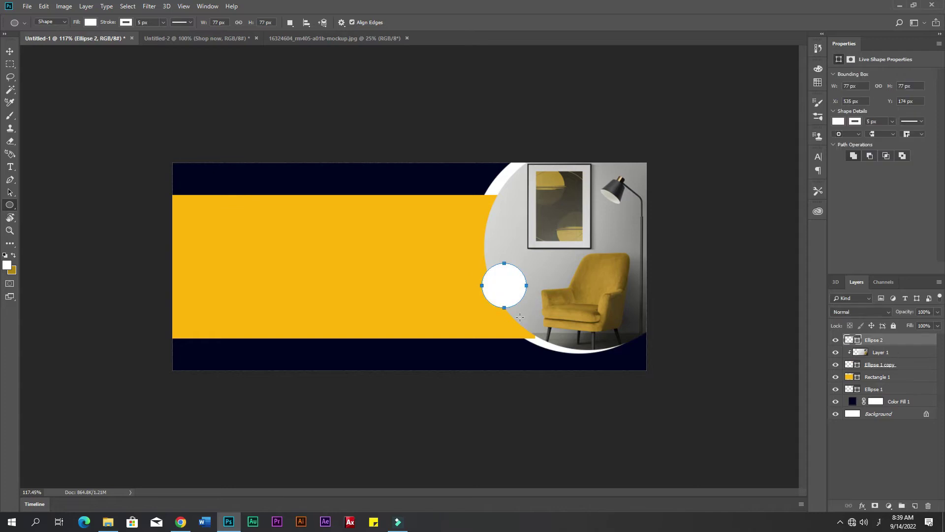
# Fill the small circle with the band's orange-yellow #ffb400, sampled from the canvas.
pyautogui.click(838, 122)
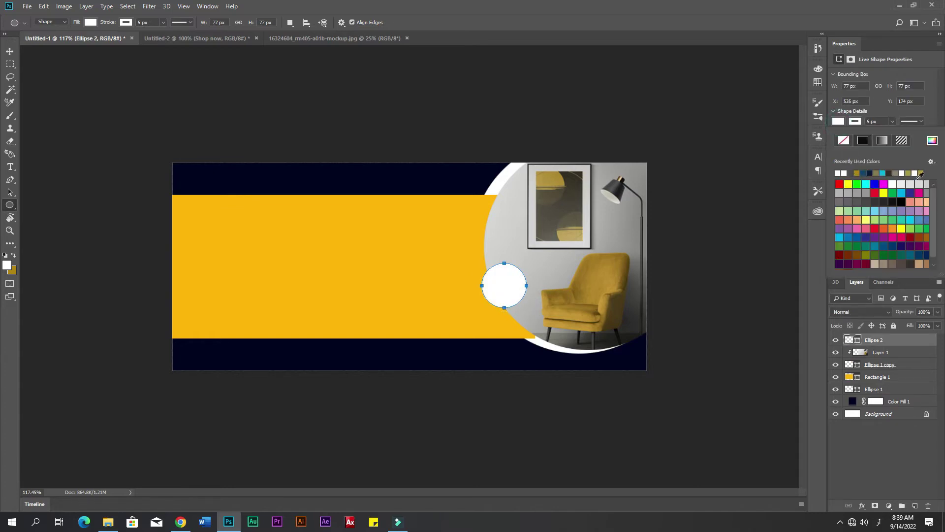
pyautogui.click(932, 140)
pyautogui.click(401, 276)
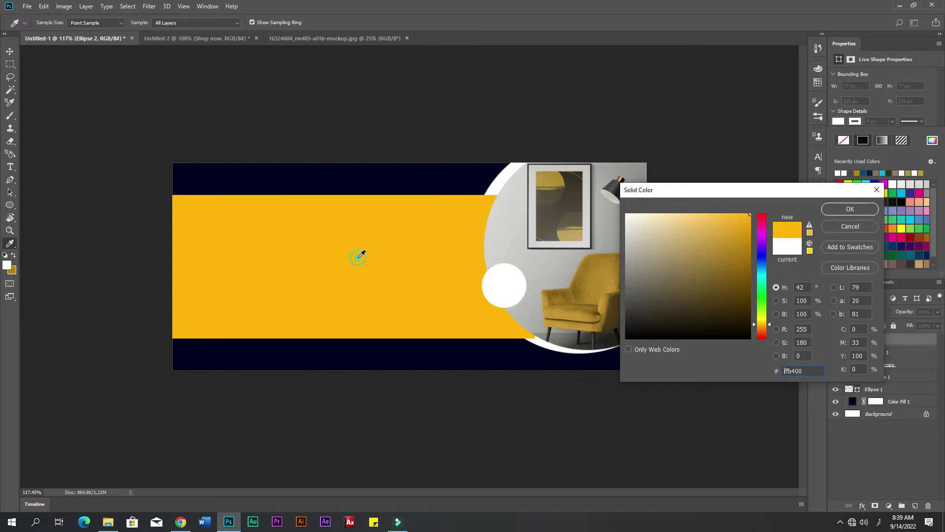
pyautogui.click(850, 209)
# Move the small circle slightly up and left across the photo's edge and enlarge it to about 91 px.
pyautogui.click(8, 51)
pyautogui.moveTo(498, 280)
pyautogui.mouseDown()
pyautogui.moveTo(488, 285)
pyautogui.moveTo(485, 274)
pyautogui.mouseUp()
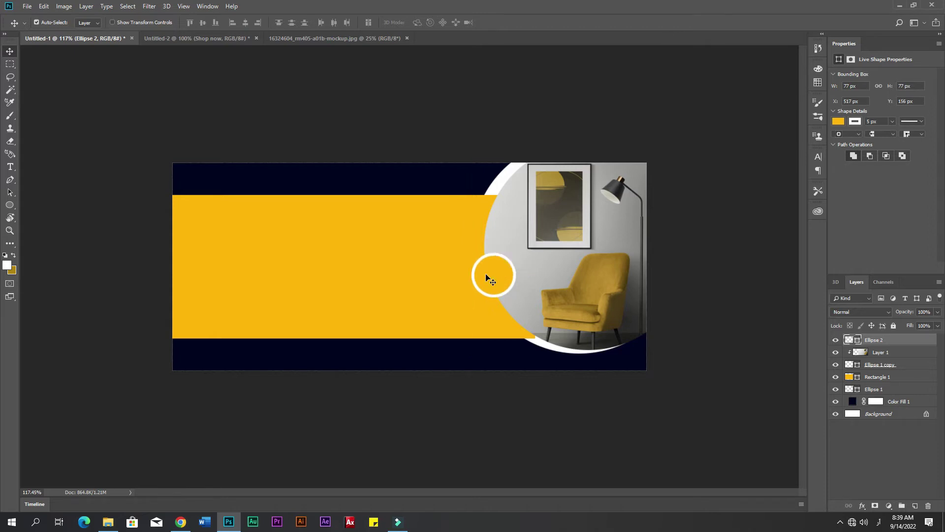
pyautogui.hotkey('ctrl', 't')
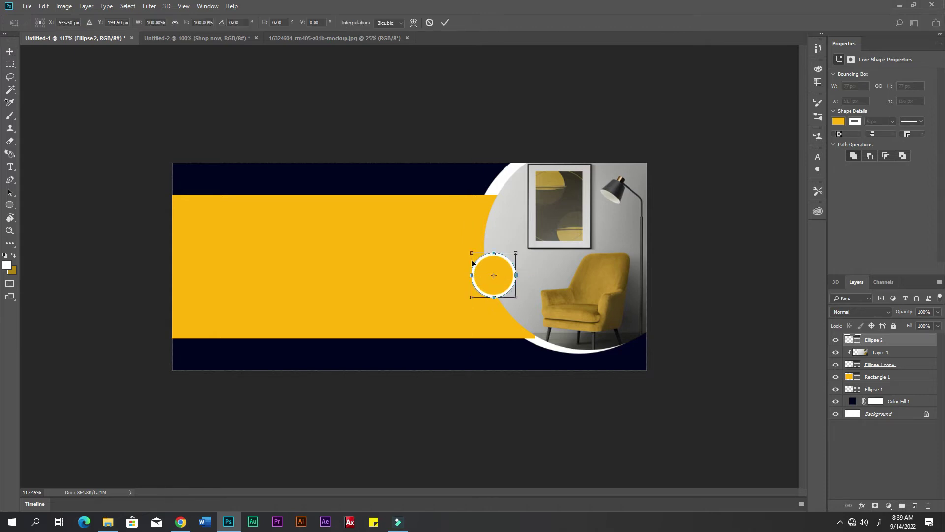
pyautogui.moveTo(461, 247)
pyautogui.mouseDown()
pyautogui.moveTo(441, 227)
pyautogui.moveTo(460, 261)
pyautogui.mouseUp()
pyautogui.press('Return')
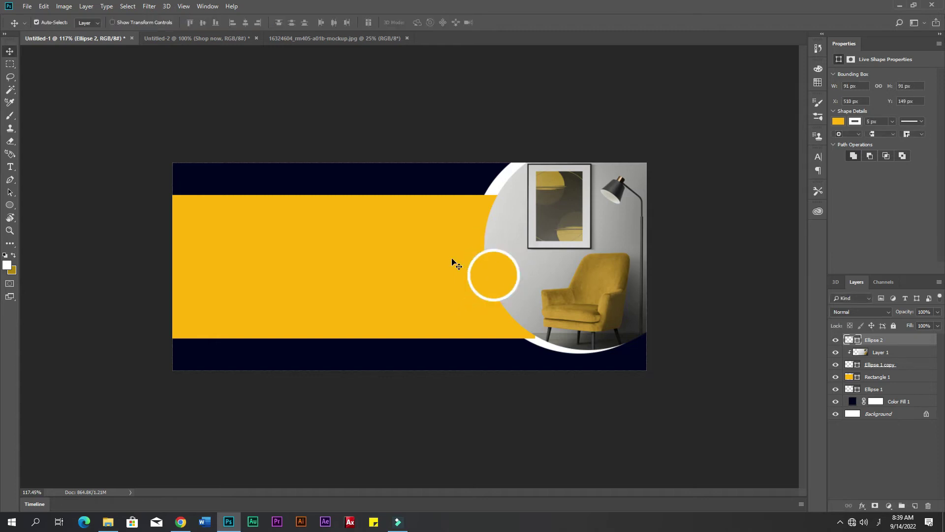
# Add a text layer reading "50%" and "OFF" on two lines on the yellow band beside the small circle.
pyautogui.press('z')
pyautogui.rightClick(496, 290)
pyautogui.click(512, 297)
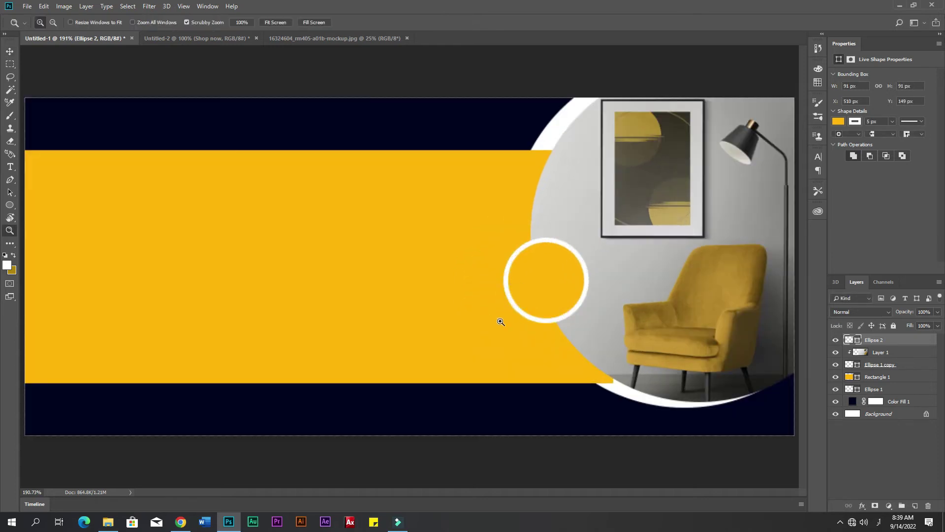
pyautogui.press('t')
pyautogui.click(399, 314)
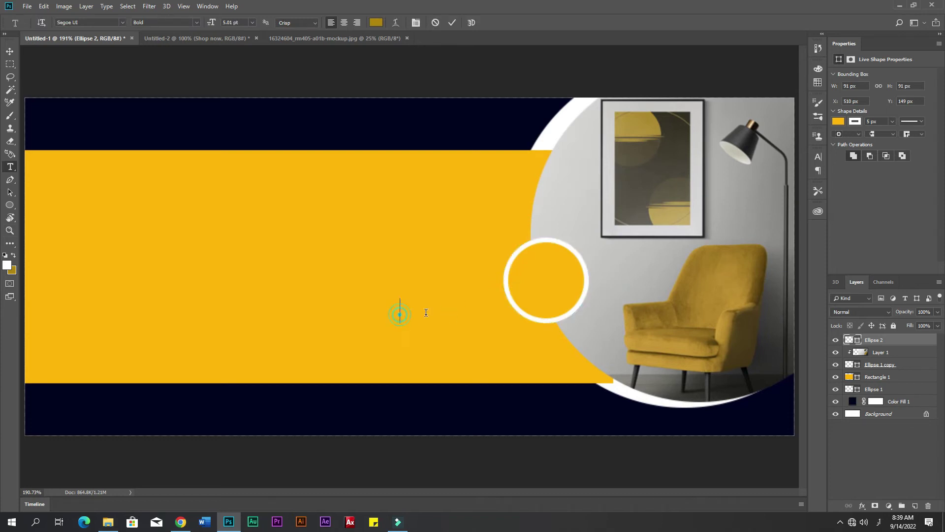
pyautogui.write('50')
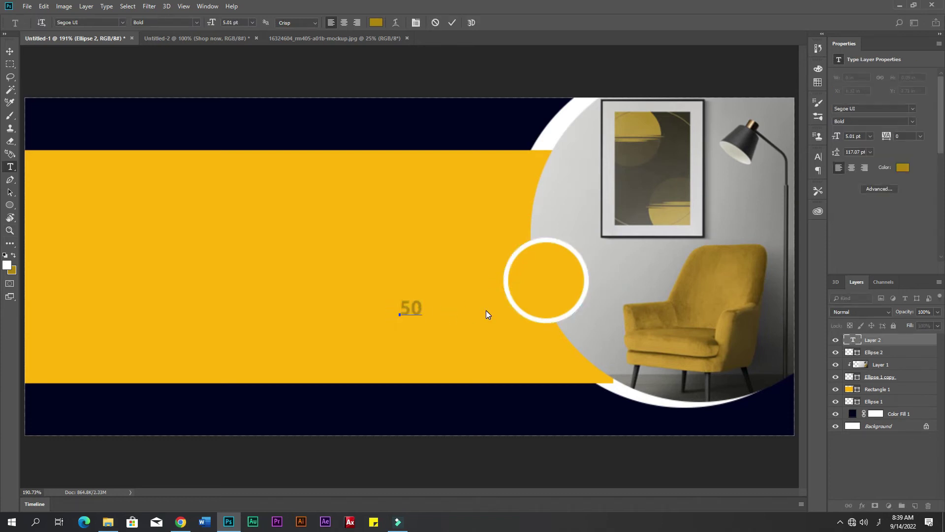
pyautogui.write('%%')
pyautogui.press('BackSpace')
pyautogui.press('BackSpace')
pyautogui.write('%')
# Set the leading of the whole "50% OFF" text to Auto.
pyautogui.click(429, 316)
pyautogui.hotkey('ctrl', 'a')
pyautogui.hotkey('ctrl', '-')
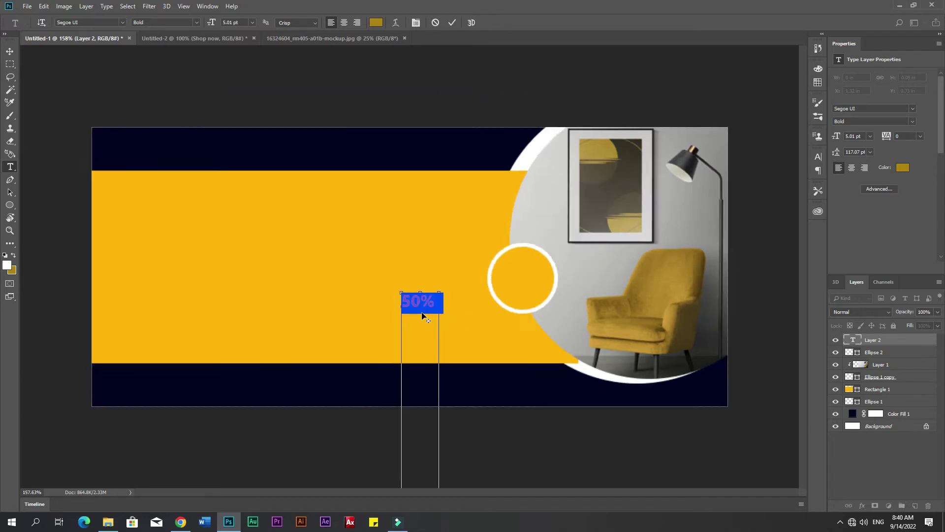
pyautogui.scroll(-6, 421, 314)
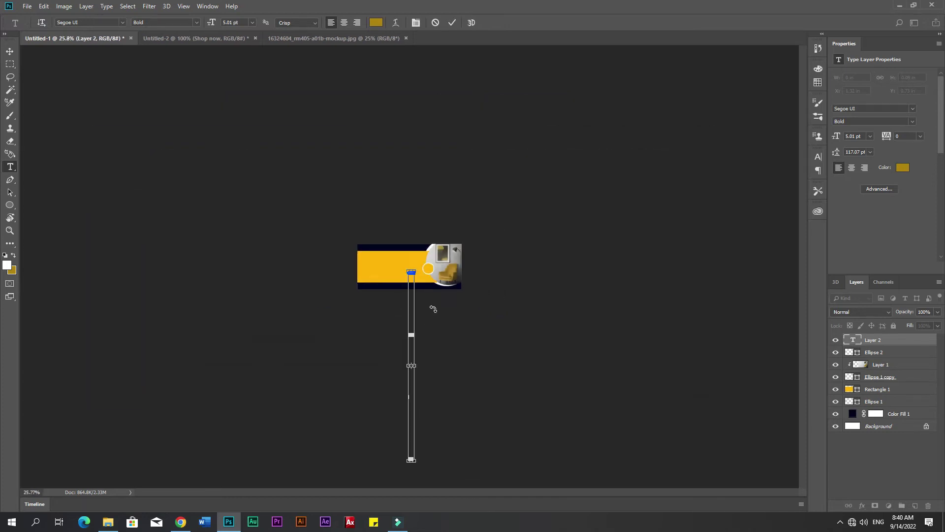
pyautogui.click(818, 156)
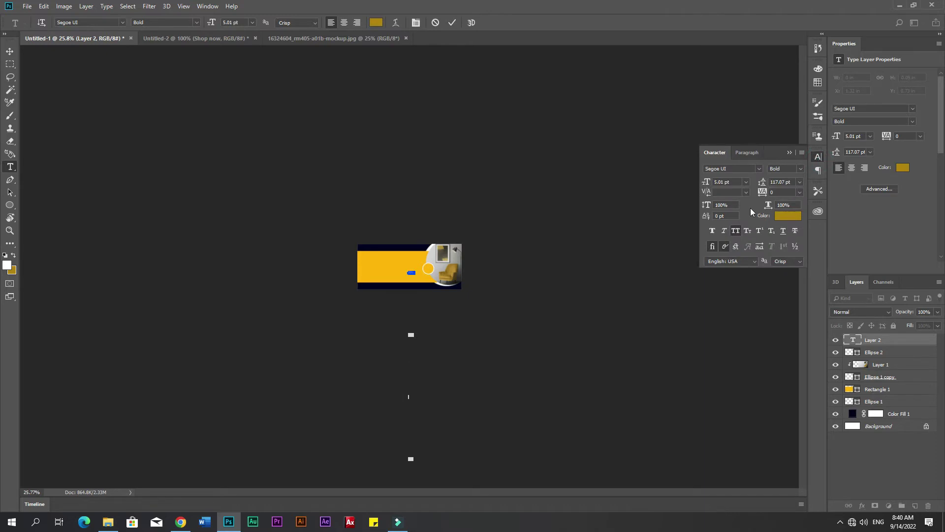
pyautogui.moveTo(765, 186); pyautogui.dragTo(720, 193)
pyautogui.click(800, 182)
pyautogui.click(784, 191)
# Delete the blank line and the duplicate "OFF" below the "50% OFF" text.
pyautogui.scroll(4, 409, 269)
pyautogui.scroll(4, 398, 315)
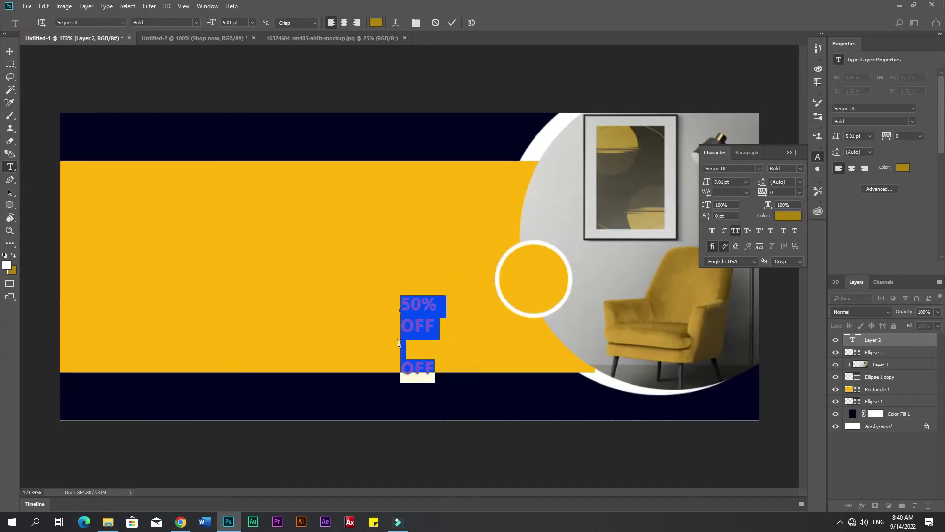
pyautogui.click(399, 343)
pyautogui.moveTo(399, 342); pyautogui.dragTo(443, 388)
pyautogui.write('=')
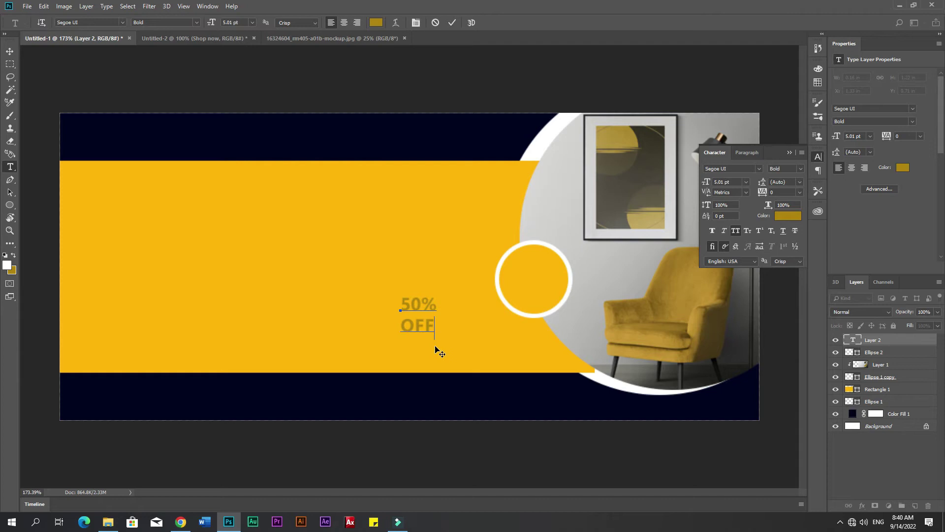
# Colour the "50% OFF" text with the background's navy #000422 and move it into the small yellow circle.
pyautogui.doubleClick(421, 325)
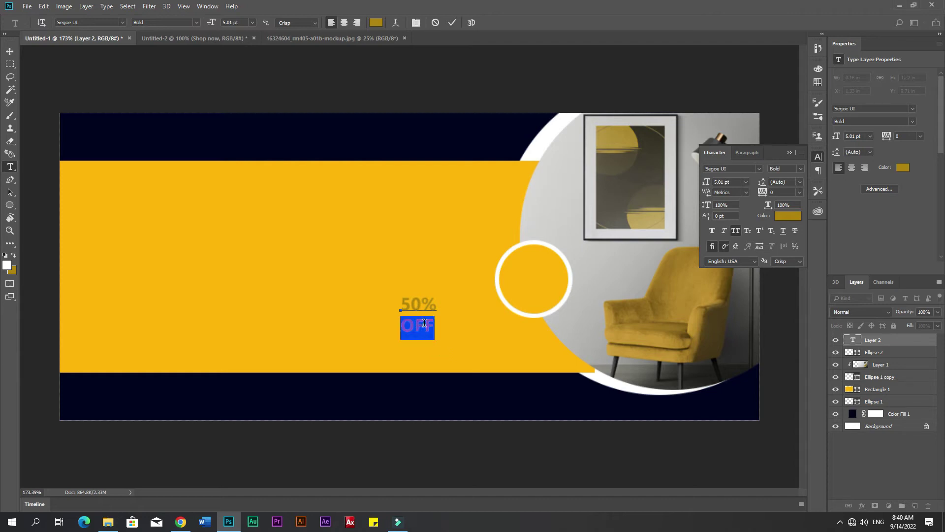
pyautogui.hotkey('ctrl', 'a')
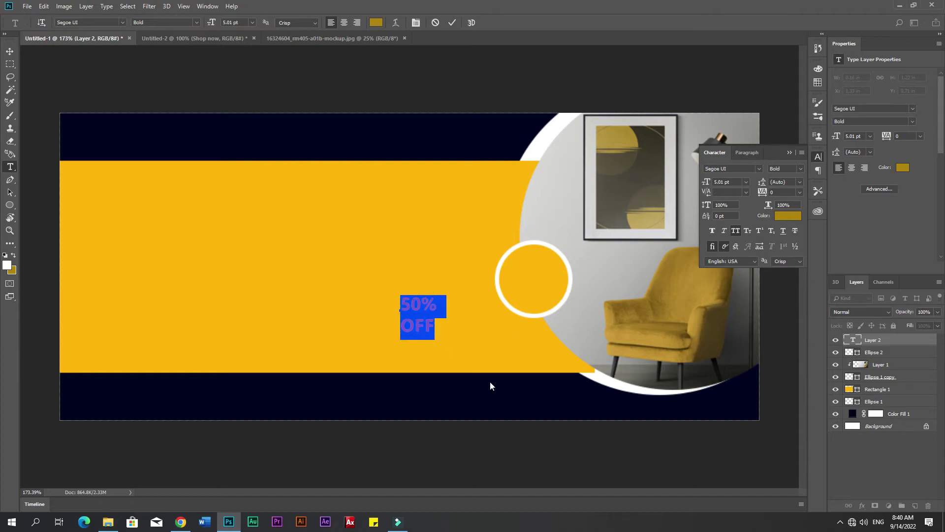
pyautogui.click(7, 266)
pyautogui.click(168, 147)
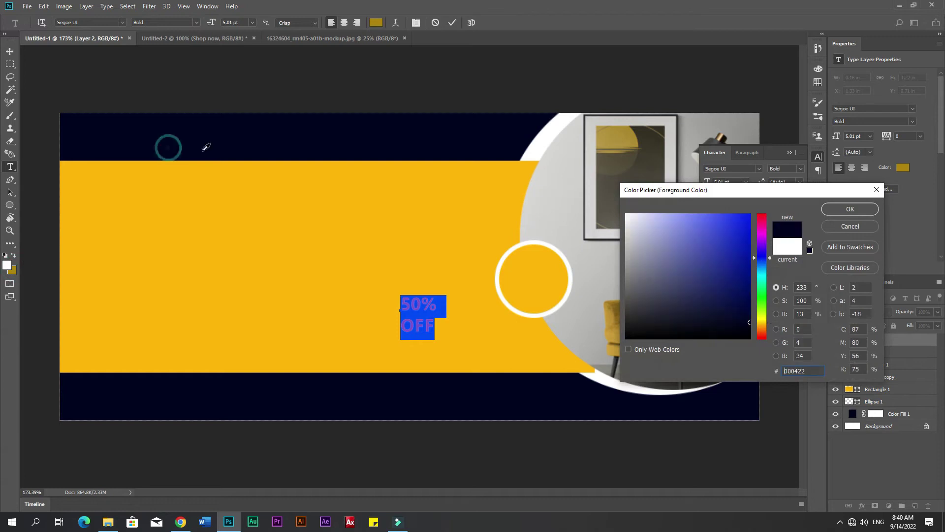
pyautogui.click(856, 208)
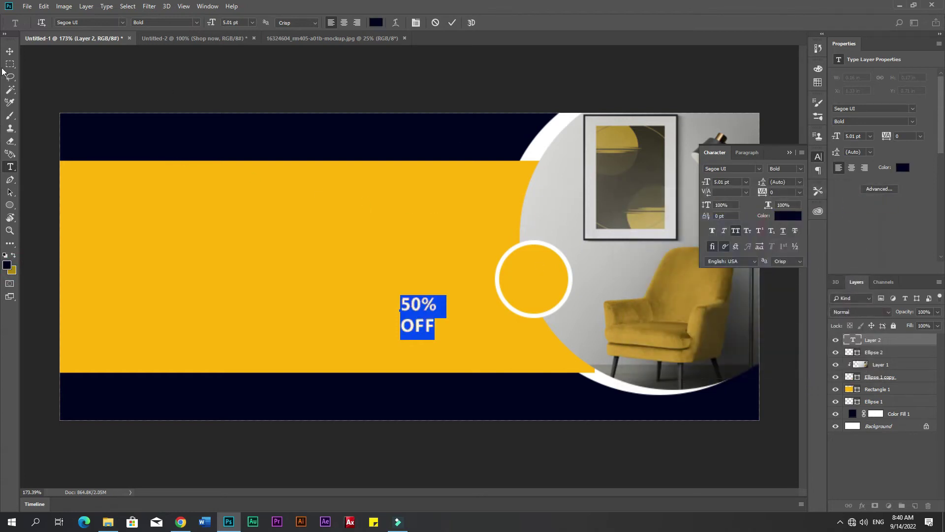
pyautogui.click(10, 51)
pyautogui.moveTo(422, 309); pyautogui.dragTo(536, 273)
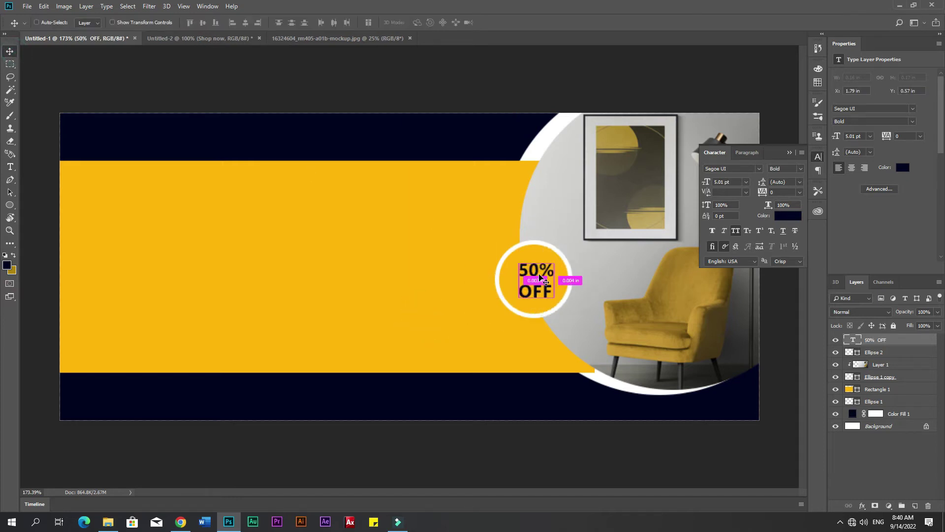
# Apply faux bold to the "50" in the badge text.
pyautogui.press('t')
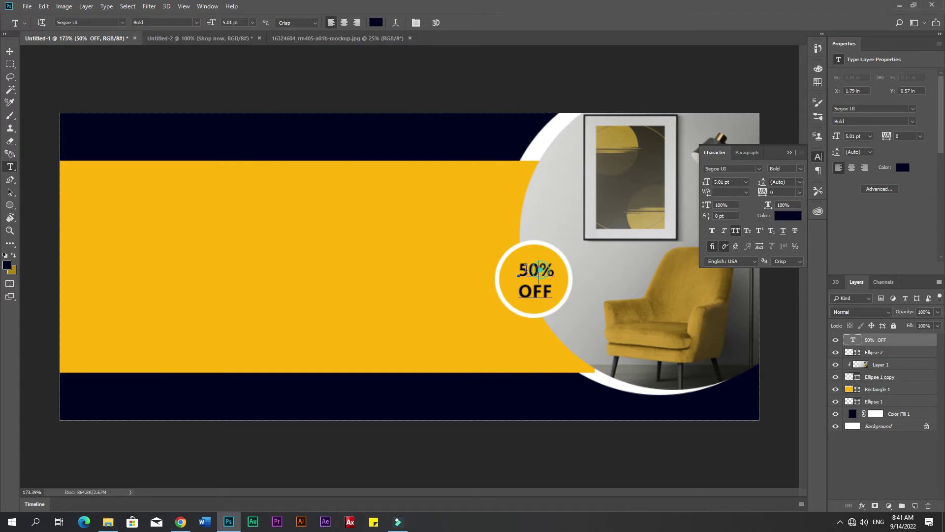
pyautogui.moveTo(539, 271); pyautogui.dragTo(518, 271)
pyautogui.click(712, 231)
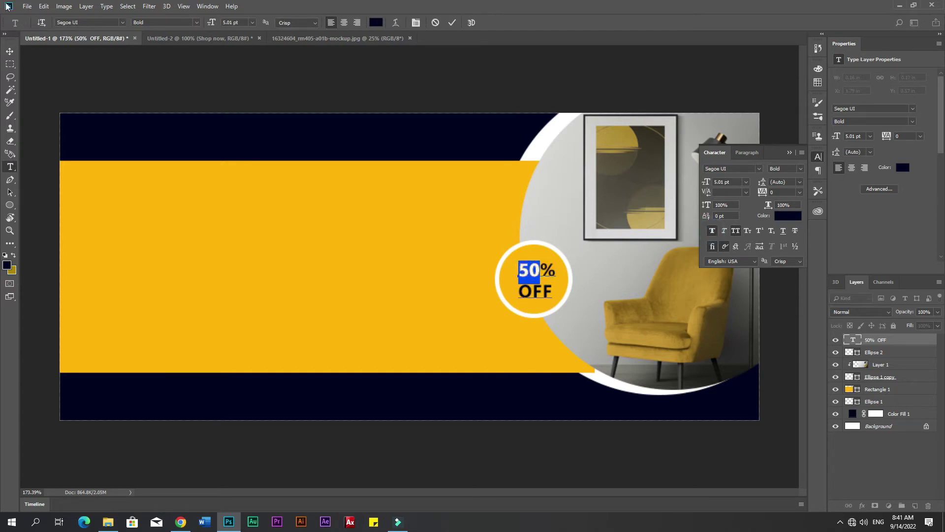
pyautogui.click(10, 51)
# Scale the "50% OFF" text up proportionally to about 119% from its centre.
pyautogui.hotkey('ctrl', 't')
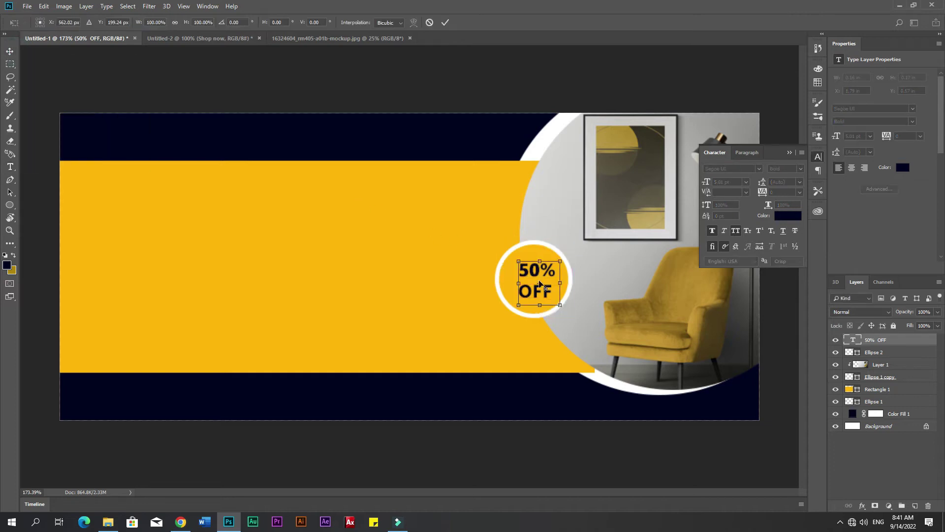
pyautogui.moveTo(559, 306); pyautogui.dragTo(566, 308)
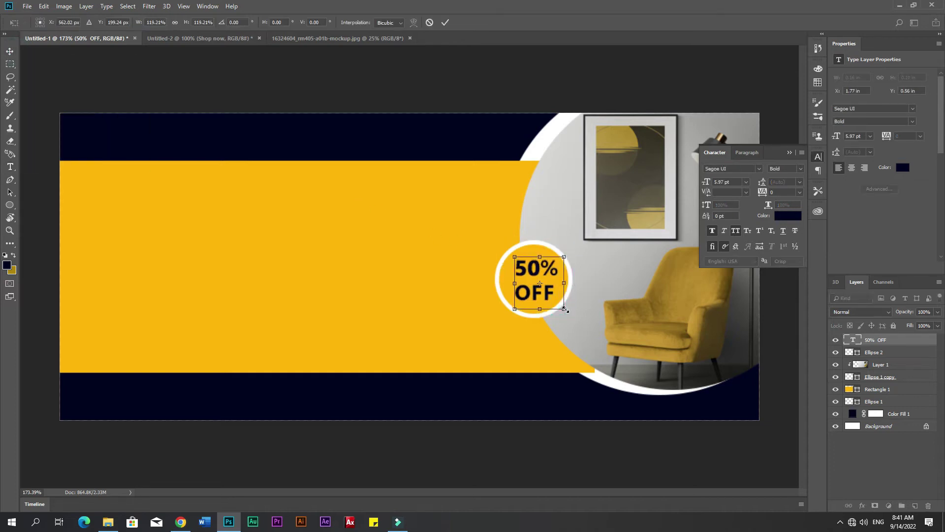
pyautogui.press('Return')
# Align the centre of the "50% OFF" text with the centre of the small circle.
pyautogui.keyDown('shift'); pyautogui.click(510, 285); pyautogui.keyUp('shift')
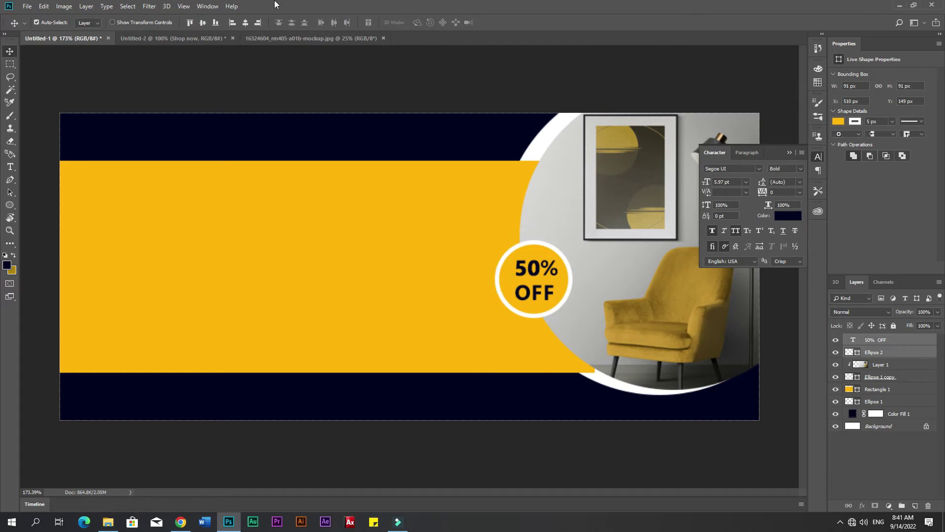
pyautogui.click(244, 23)
pyautogui.click(532, 327)
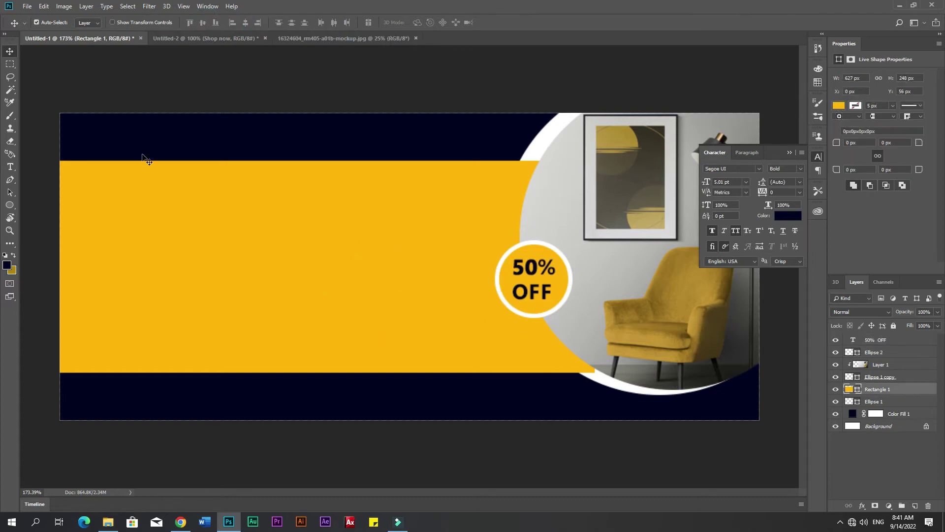
# Bring the "SIMPLE & MODERN" and "FURNITURE" texts together from the Untitled-2 document onto the banner's yellow band.
pyautogui.click(313, 38)
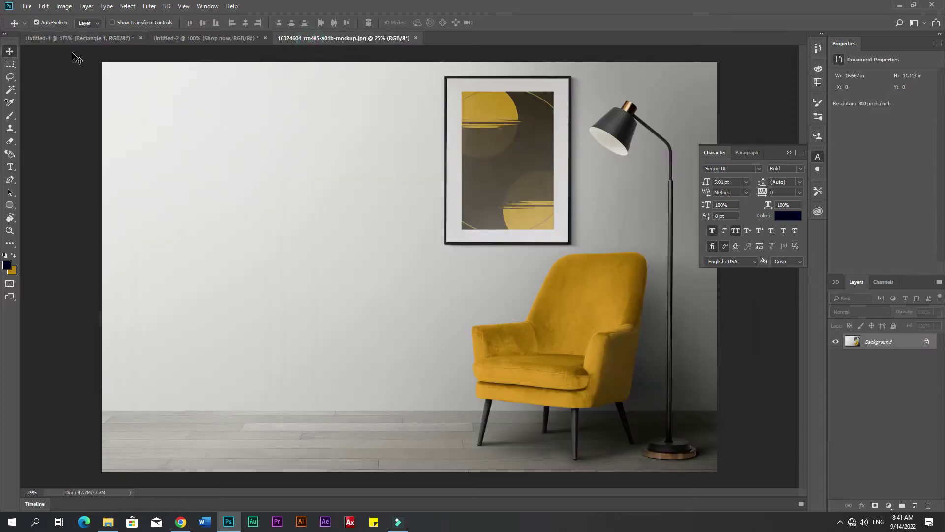
pyautogui.click(183, 39)
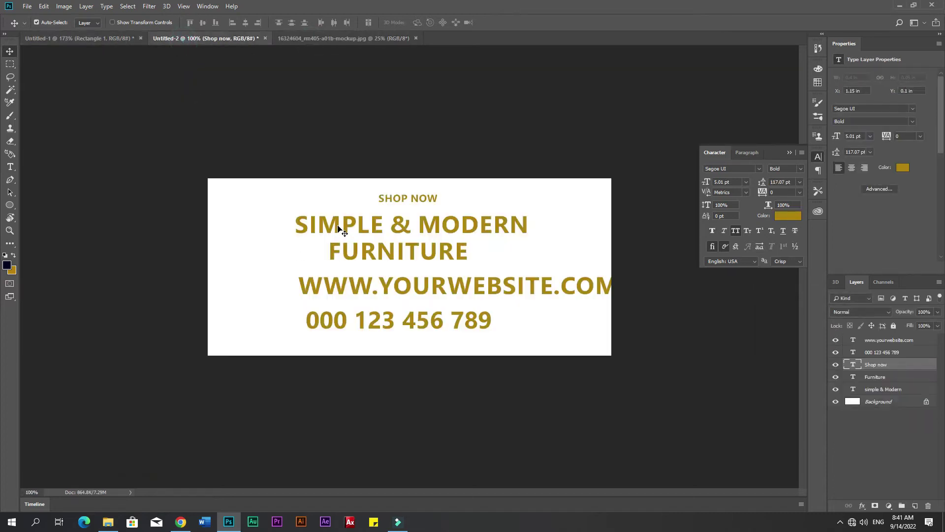
pyautogui.click(323, 228)
pyautogui.keyDown('shift'); pyautogui.click(330, 247); pyautogui.keyUp('shift')
pyautogui.moveTo(332, 250); pyautogui.dragTo(200, 289)
pyautogui.moveTo(183, 254); pyautogui.dragTo(251, 229)
# Set "SIMPLE & MODERN" in the Regular font style and scale it down proportionally to about 43% from its centre.
pyautogui.doubleClick(254, 239)
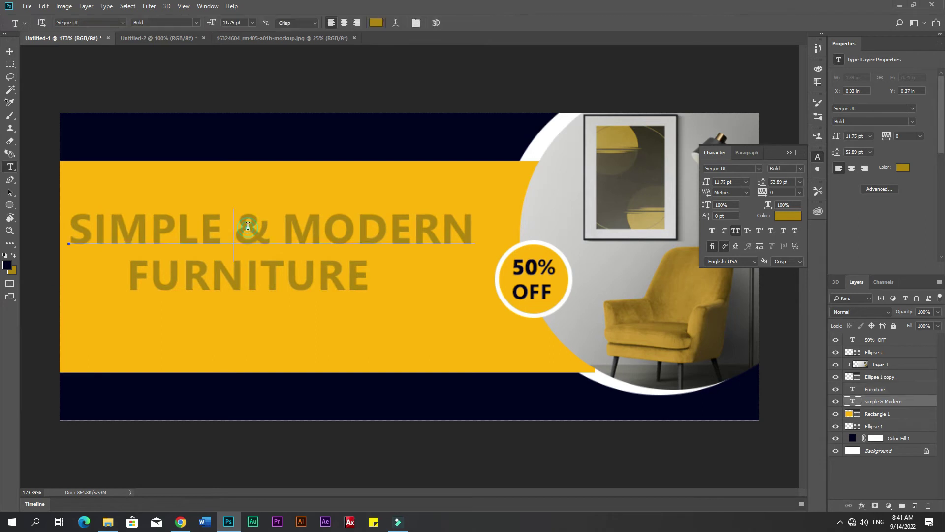
pyautogui.click(798, 169)
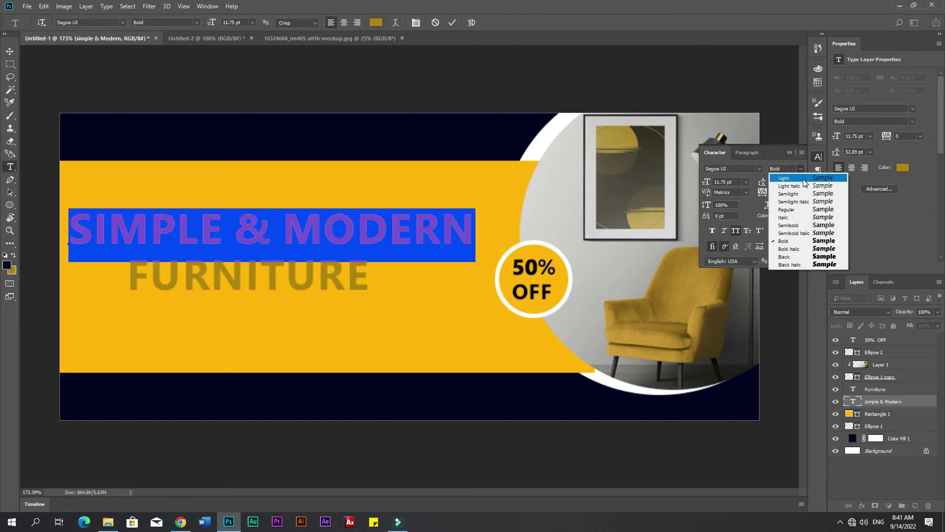
pyautogui.click(792, 208)
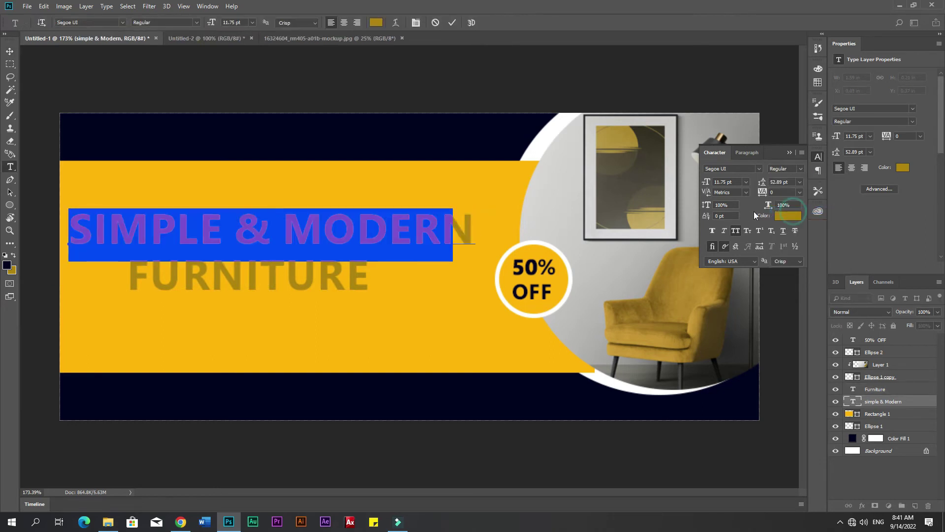
pyautogui.click(9, 52)
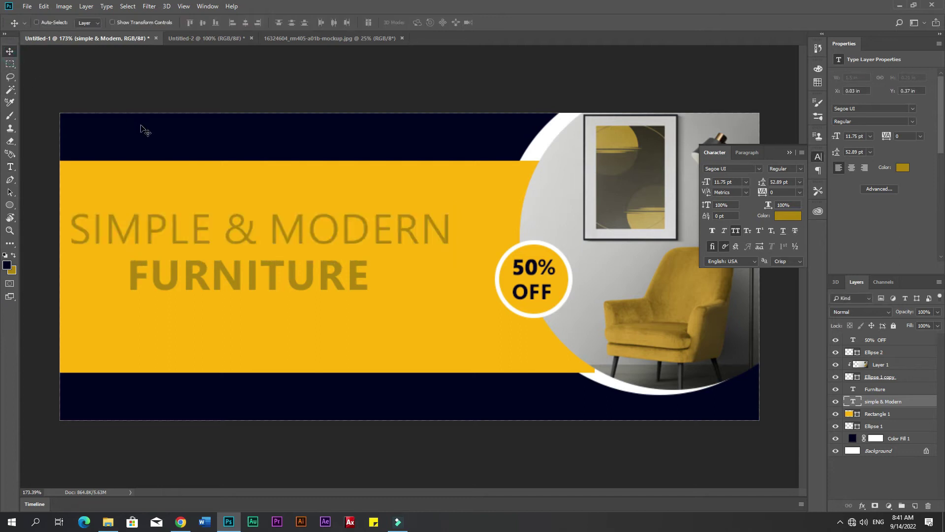
pyautogui.hotkey('ctrl', 't')
pyautogui.moveTo(452, 207); pyautogui.dragTo(344, 224)
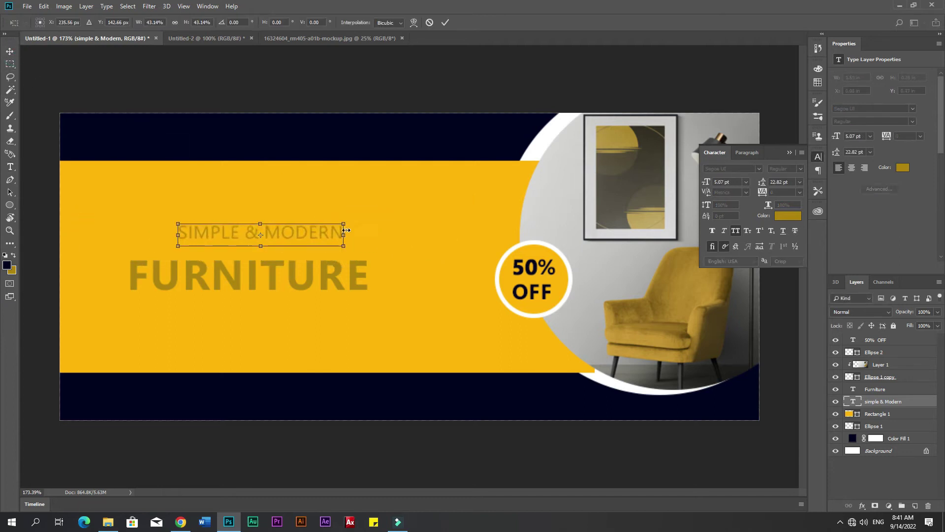
pyautogui.press('Return')
# Colour both "SIMPLE & MODERN" and "FURNITURE" with the background's navy #000422.
pyautogui.click(776, 218)
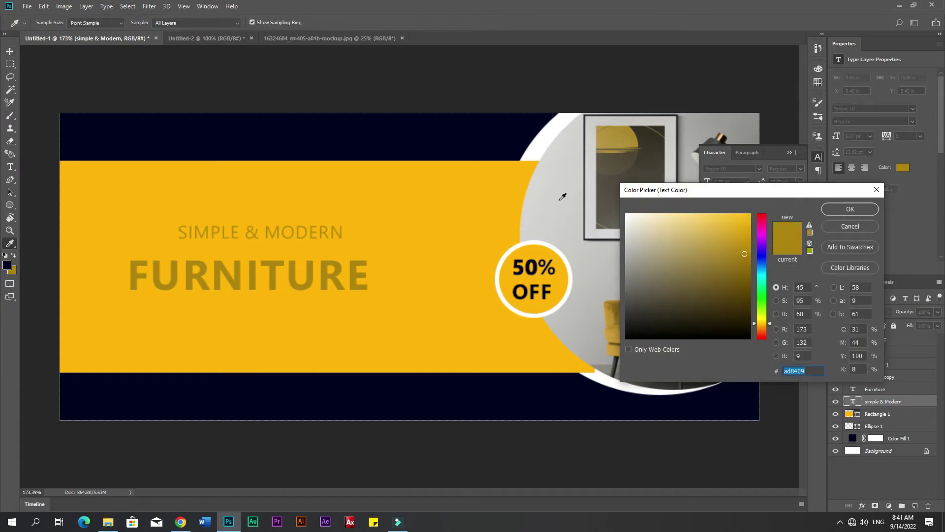
pyautogui.click(463, 136)
pyautogui.press('Return')
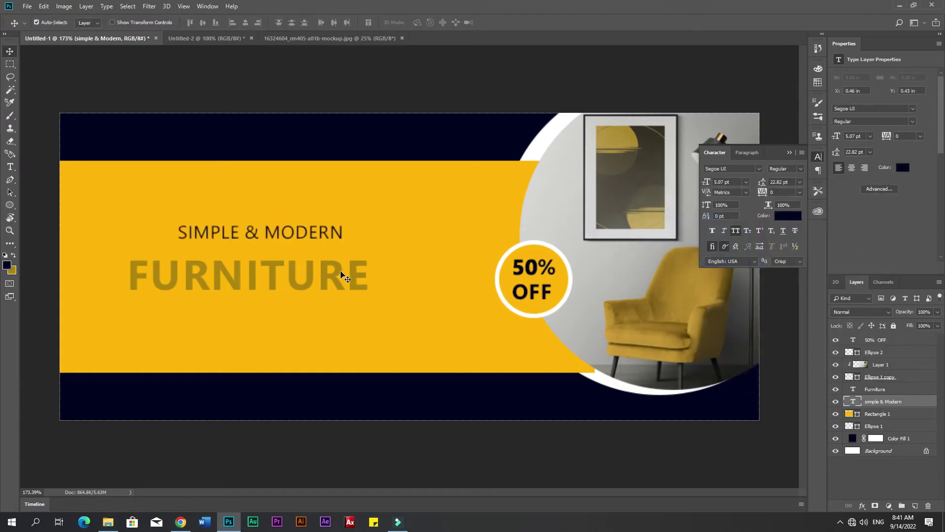
pyautogui.click(343, 276)
pyautogui.click(787, 215)
pyautogui.click(417, 141)
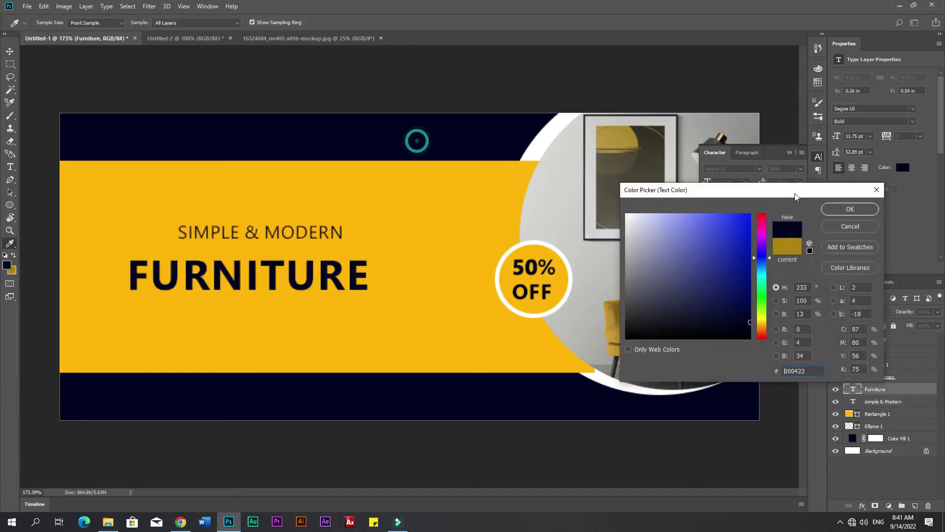
pyautogui.press('Return')
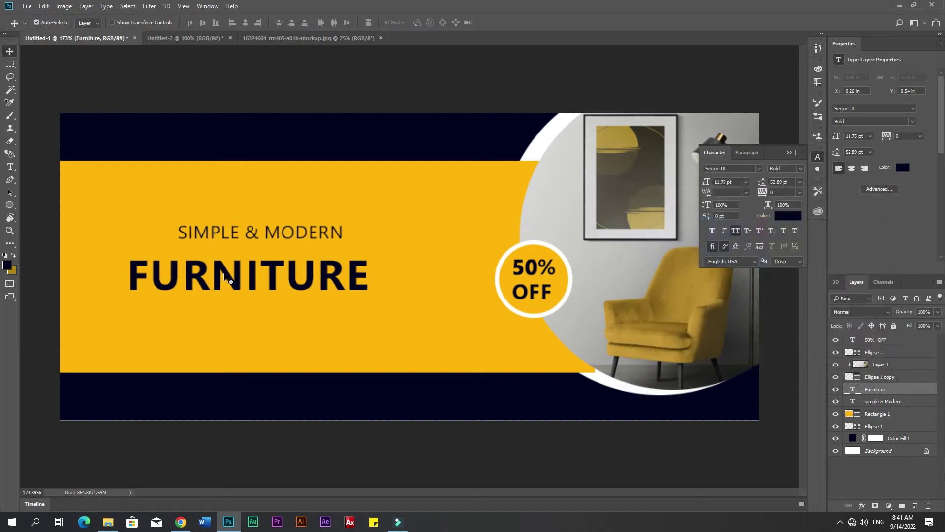
# Shift "FURNITURE" toward the band's left edge and enlarge it proportionally to about 14.27 pt.
pyautogui.moveTo(217, 272); pyautogui.dragTo(178, 283)
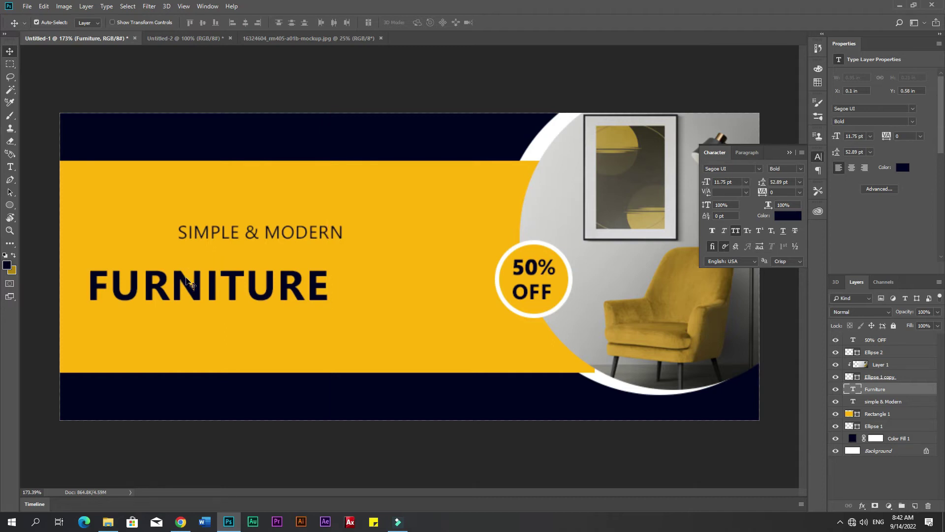
pyautogui.hotkey('ctrl', 't')
pyautogui.moveTo(330, 318); pyautogui.dragTo(382, 331)
pyautogui.press('Return')
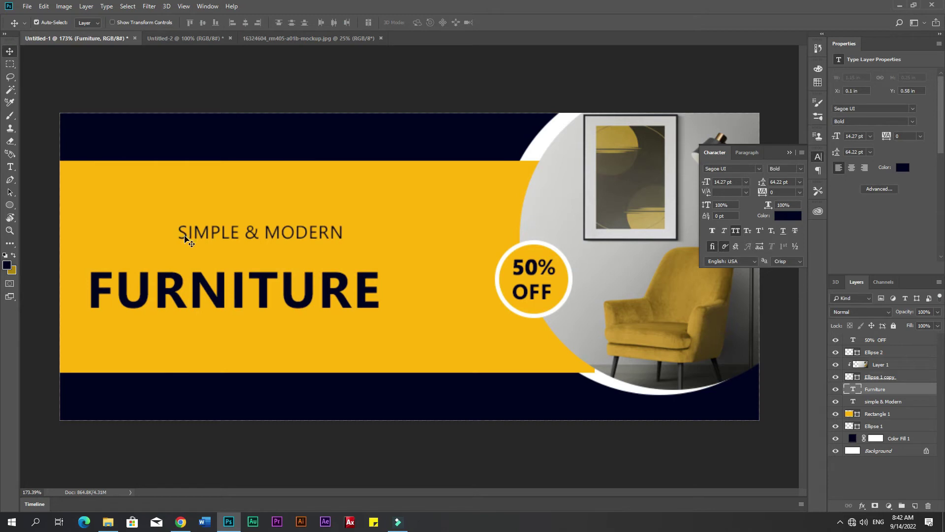
# Line up "SIMPLE & MODERN" with the left edge of "FURNITURE" and enlarge it to about 6.44 pt.
pyautogui.moveTo(186, 237); pyautogui.dragTo(98, 266)
pyautogui.hotkey('ctrl', 't')
pyautogui.moveTo(257, 245); pyautogui.dragTo(301, 242)
pyautogui.press('Return')
# Move "FURNITURE" up directly beneath "SIMPLE & MODERN" and shift both heading lines higher in the yellow band.
pyautogui.keyDown('shift'); pyautogui.click(282, 279); pyautogui.keyUp('shift')
pyautogui.moveTo(289, 281); pyautogui.dragTo(287, 260)
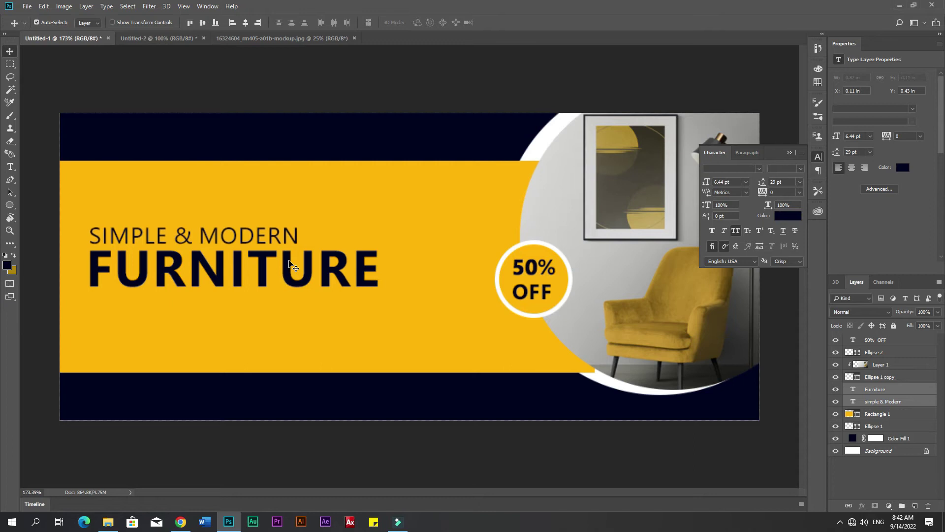
pyautogui.moveTo(287, 262); pyautogui.dragTo(285, 248)
pyautogui.click(196, 338)
pyautogui.click(150, 216)
pyautogui.click(161, 321)
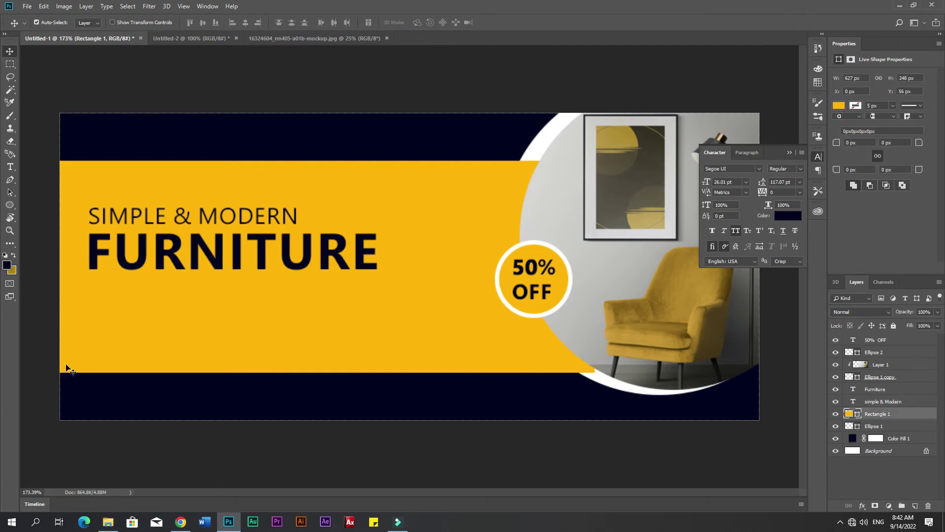
# Add a text layer reading "logo" starting in the upper navy strip.
pyautogui.press('t')
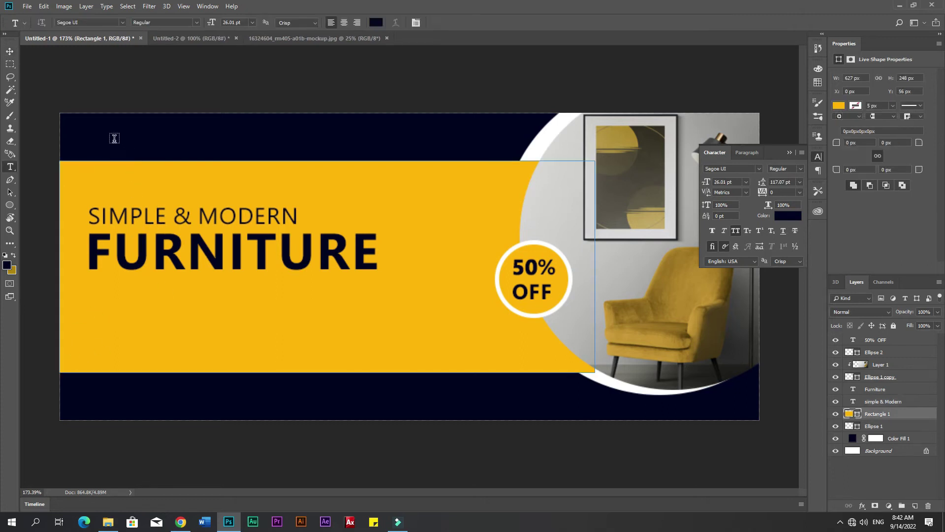
pyautogui.click(115, 141)
pyautogui.write('logo')
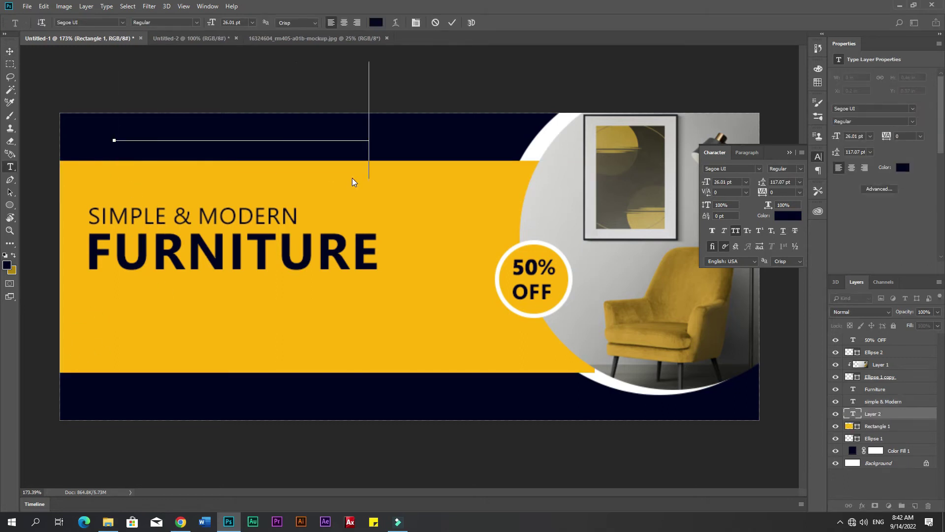
# Colour the whole "LOGO" text with the band's yellow #ffb400 and set its font style to Bold.
pyautogui.hotkey('ctrl', 'a')
pyautogui.click(7, 266)
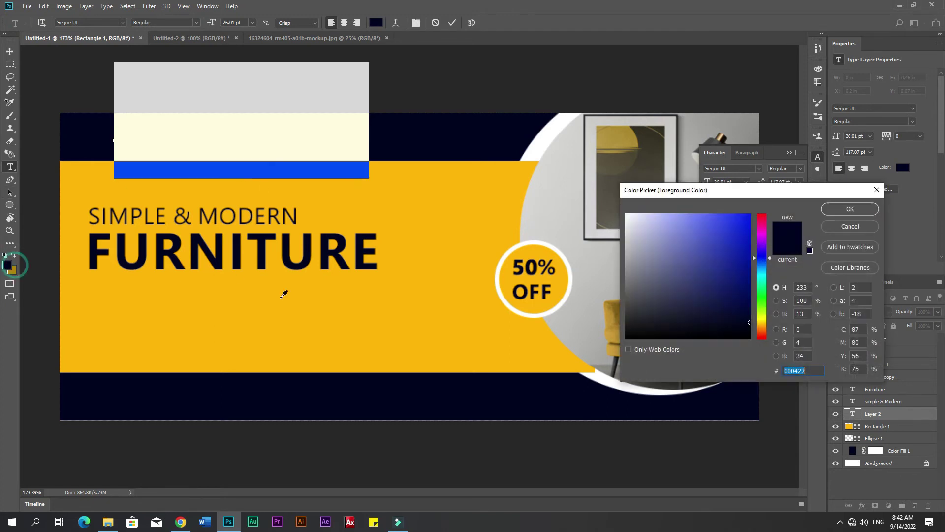
pyautogui.click(284, 294)
pyautogui.click(847, 215)
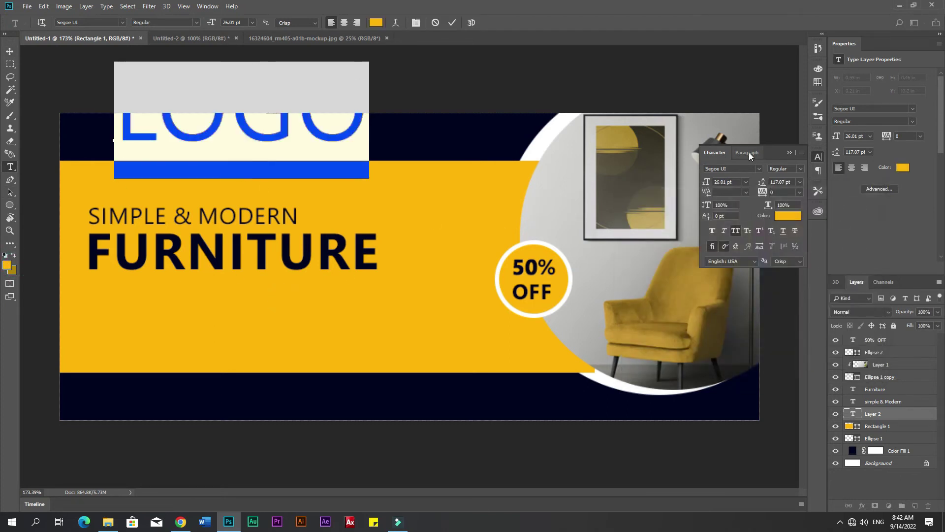
pyautogui.click(801, 168)
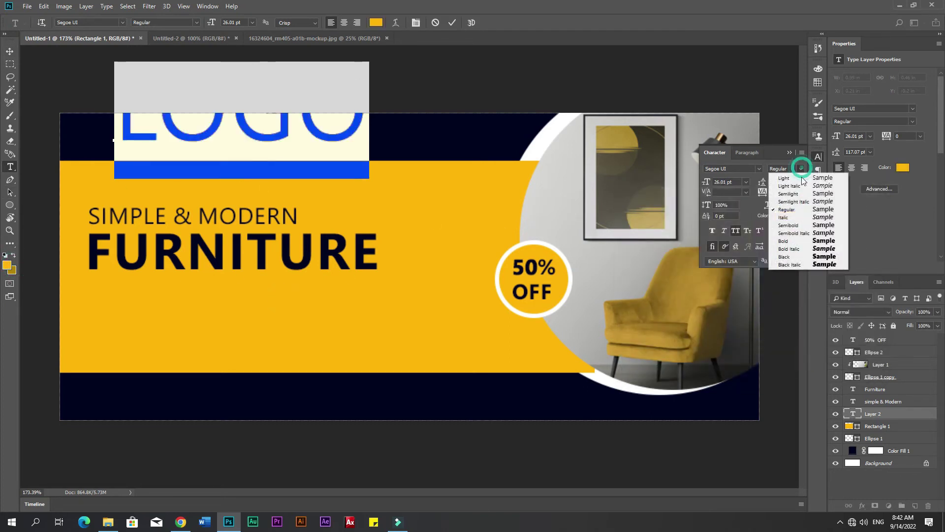
pyautogui.click(783, 244)
# Scale "LOGO" down to about 3.88 pt and place it in the upper navy strip, aligned with the heading's left edge.
pyautogui.click(9, 51)
pyautogui.moveTo(299, 136); pyautogui.dragTo(290, 159)
pyautogui.hotkey('ctrl', 't')
pyautogui.moveTo(371, 80); pyautogui.dragTo(118, 140)
pyautogui.press('Return')
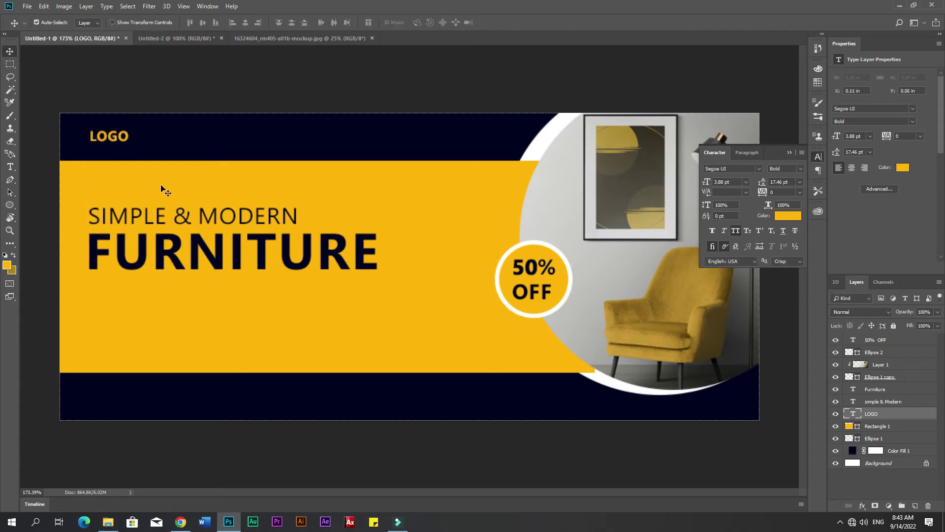
# Draw a rectangle of about 95 × 24 px below "FURNITURE" in the lower part of the yellow band.
pyautogui.click(148, 391)
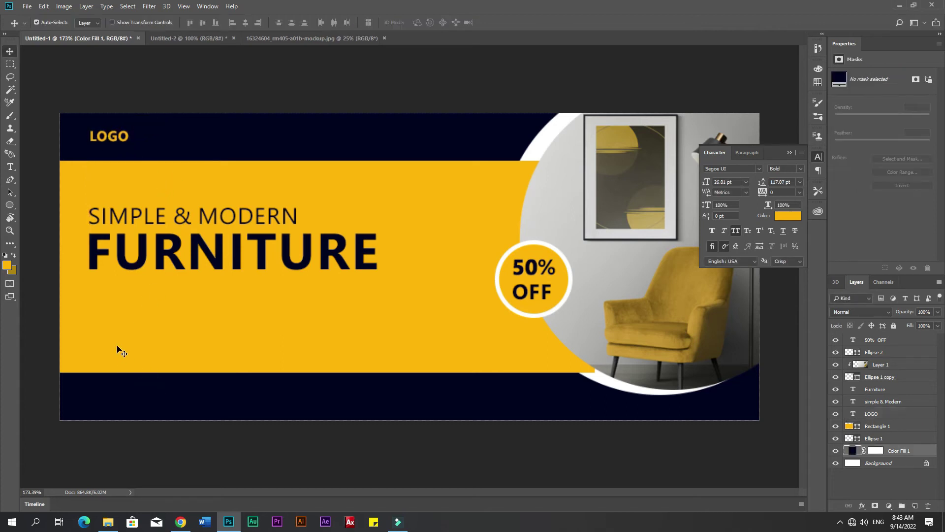
pyautogui.click(9, 205)
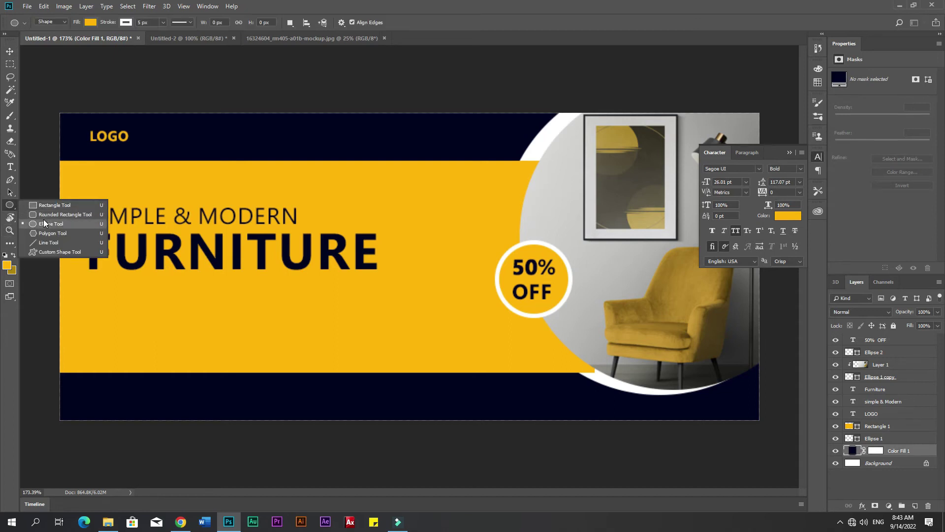
pyautogui.click(44, 219)
pyautogui.click(10, 205)
pyautogui.click(40, 206)
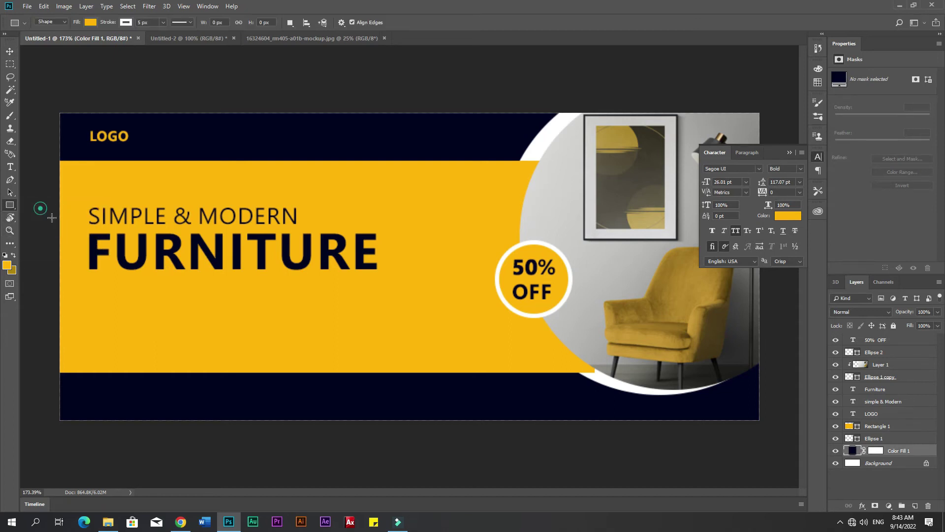
pyautogui.moveTo(104, 320); pyautogui.dragTo(184, 340)
# Set the text colour to the background's navy #000422.
pyautogui.click(791, 217)
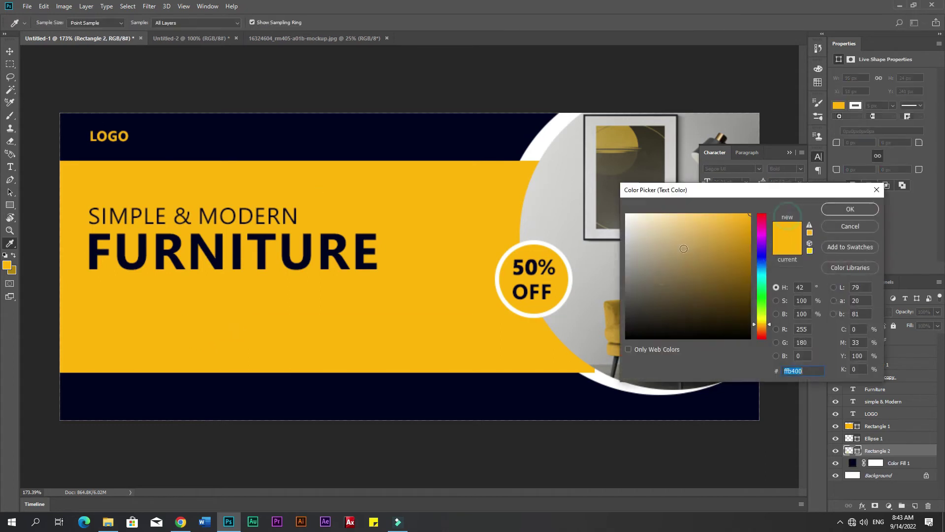
pyautogui.click(399, 133)
pyautogui.click(839, 215)
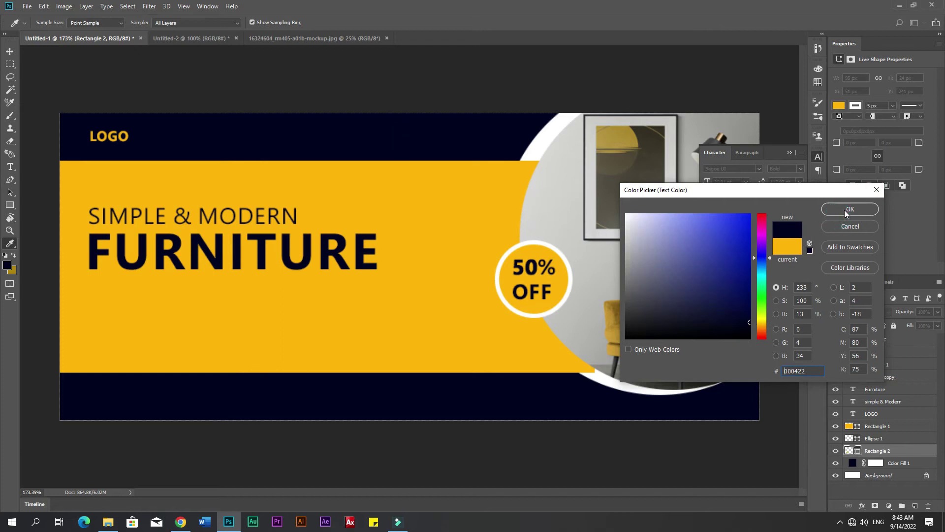
# Remove the small rectangle's stroke and move its layer to the top of the layer stack.
pyautogui.click(855, 106)
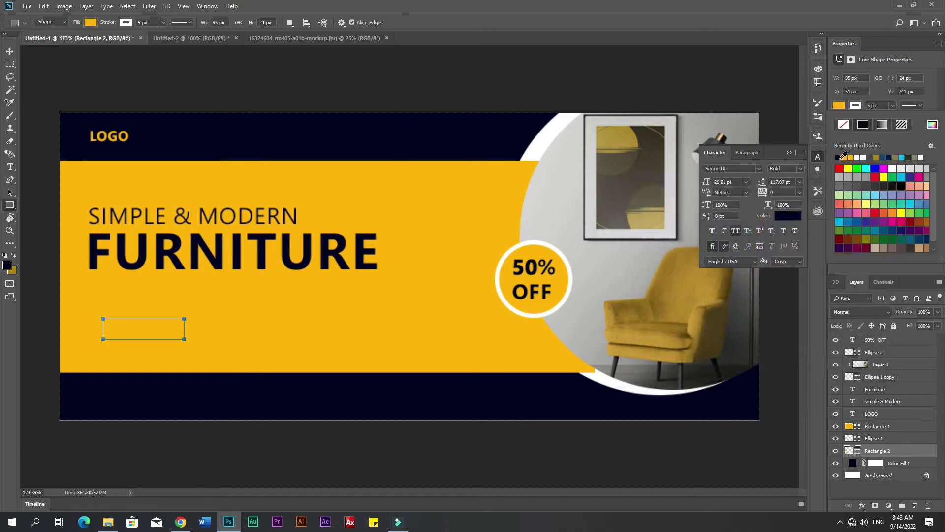
pyautogui.click(844, 126)
pyautogui.click(855, 105)
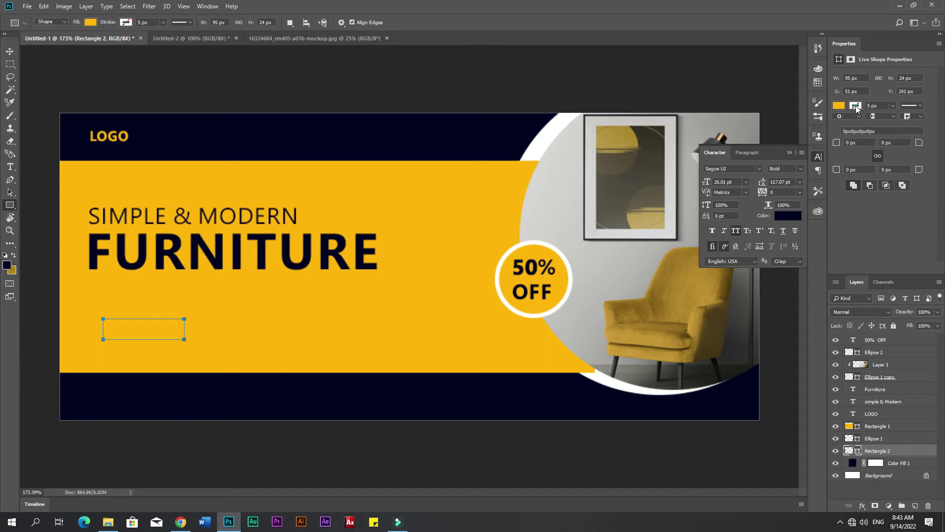
pyautogui.moveTo(878, 452); pyautogui.dragTo(868, 338)
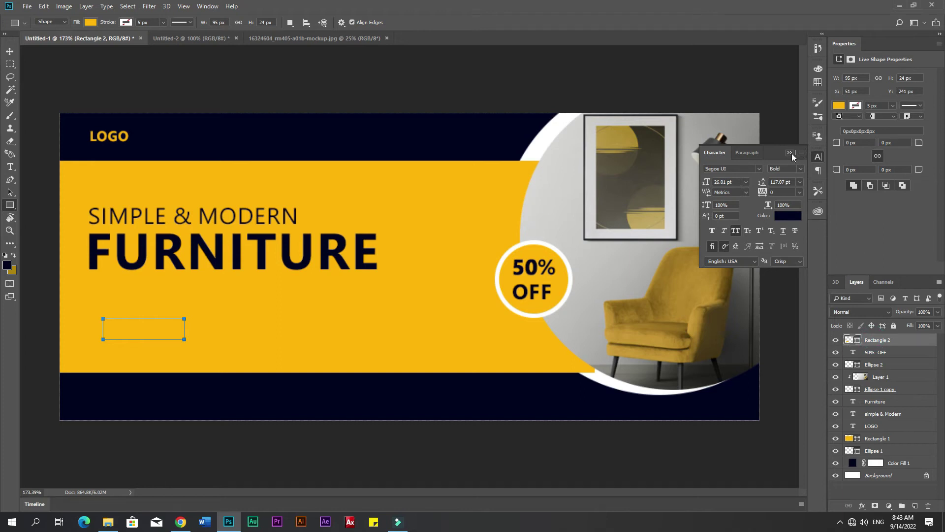
# Fill the small rectangle with the background's navy #000422.
pyautogui.click(790, 153)
pyautogui.doubleClick(849, 339)
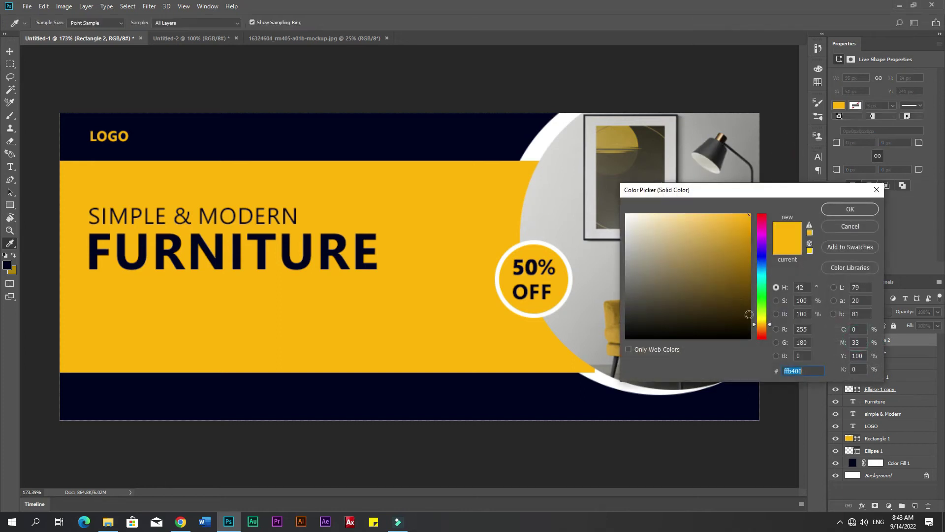
pyautogui.click(302, 135)
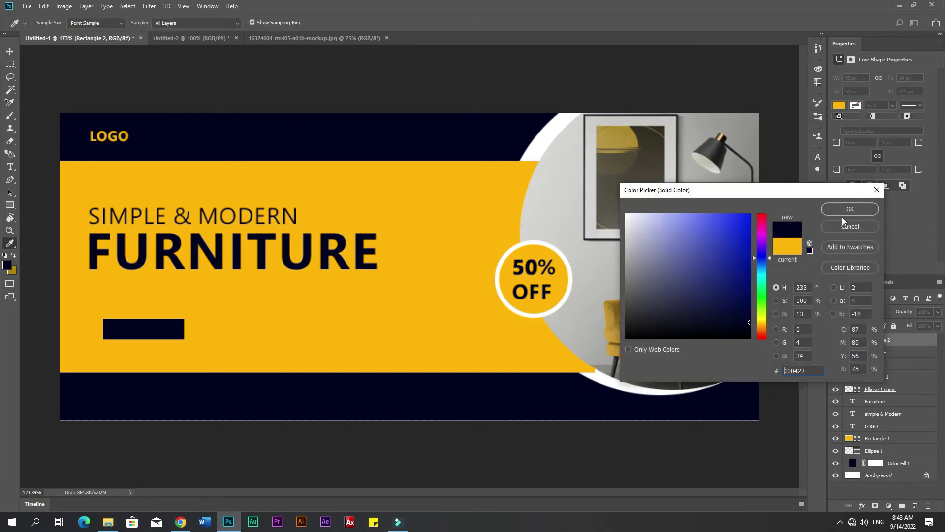
pyautogui.click(842, 213)
# Enlarge the small navy rectangle proportionally to about 107 × 27 px.
pyautogui.press('v')
pyautogui.click(137, 330)
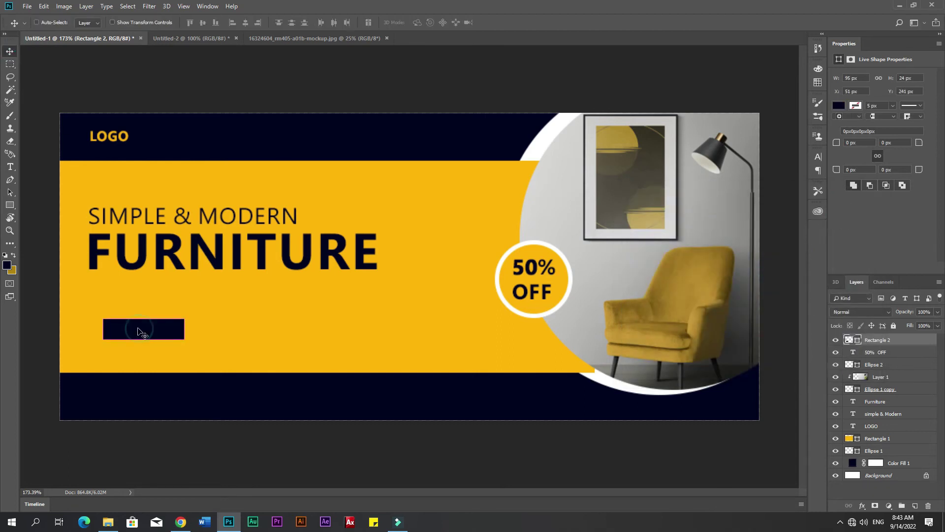
pyautogui.hotkey('ctrl', 't')
pyautogui.moveTo(185, 341); pyautogui.dragTo(190, 340)
pyautogui.press('Return')
# Round the navy rectangle's corners to 13.5 px and align it with the left edge of the heading.
pyautogui.moveTo(834, 142); pyautogui.dragTo(853, 146)
pyautogui.moveTo(138, 329); pyautogui.dragTo(128, 329)
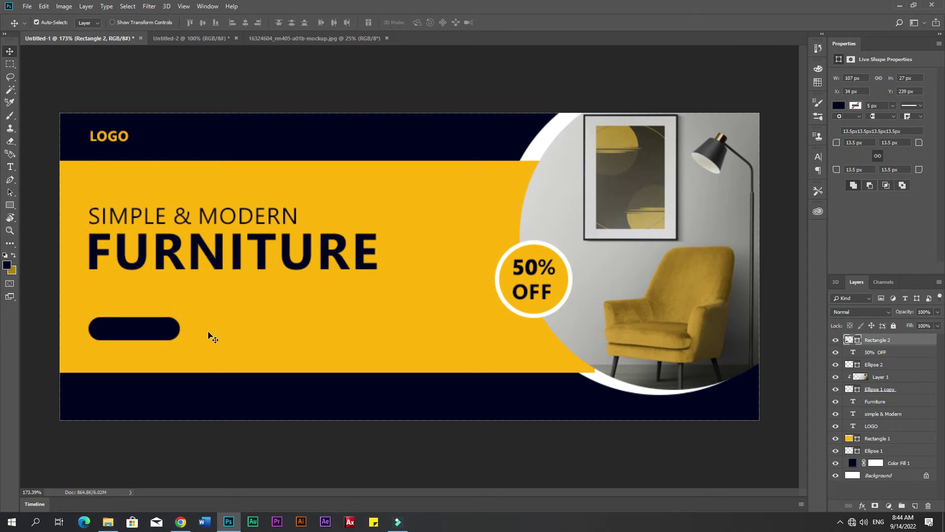
# Add the text "SHOP NOW" near the navy button and colour it yellow #ffb400.
pyautogui.press('t')
pyautogui.click(133, 365)
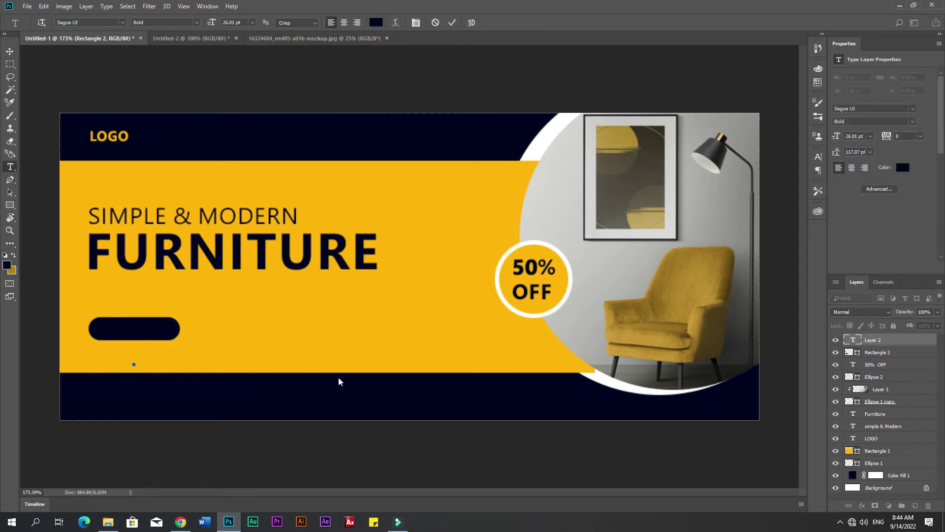
pyautogui.write('SHOP')
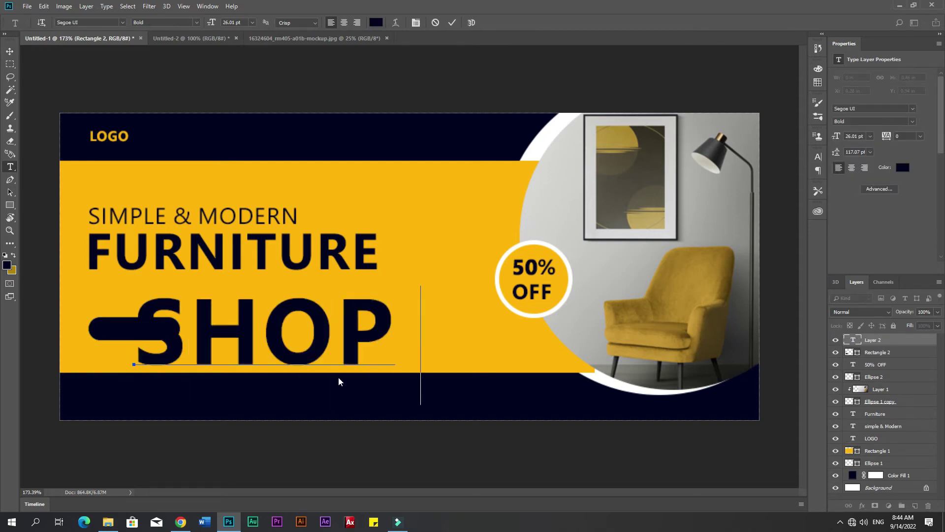
pyautogui.write(' NOW')
pyautogui.hotkey('ctrl', 'a')
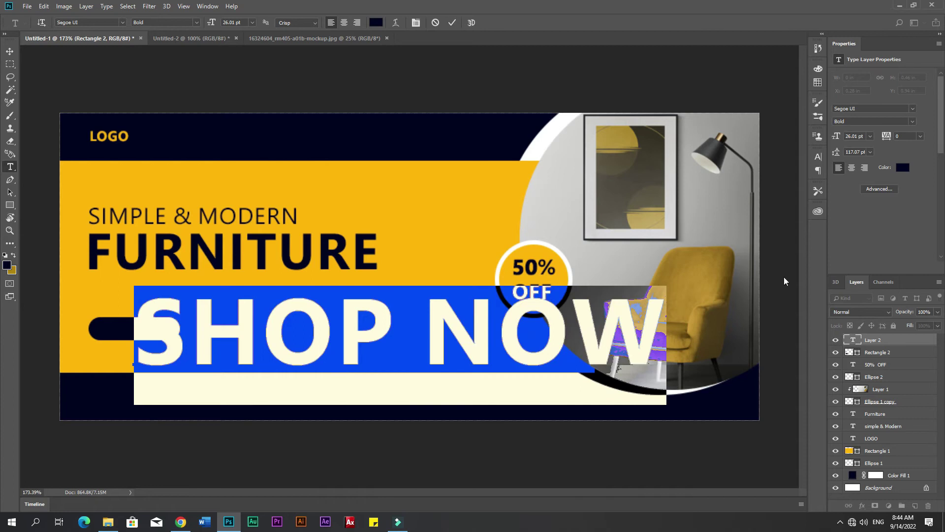
pyautogui.click(903, 167)
pyautogui.click(449, 217)
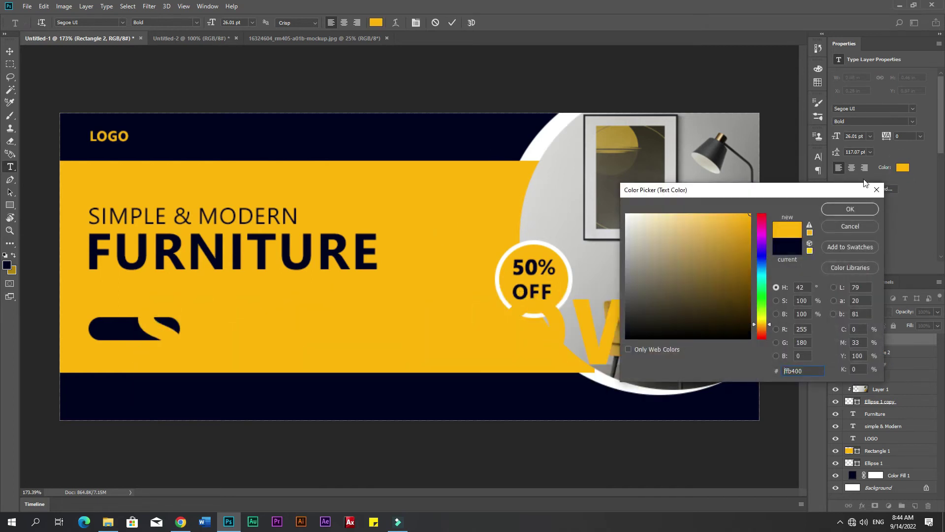
pyautogui.click(836, 208)
pyautogui.click(10, 51)
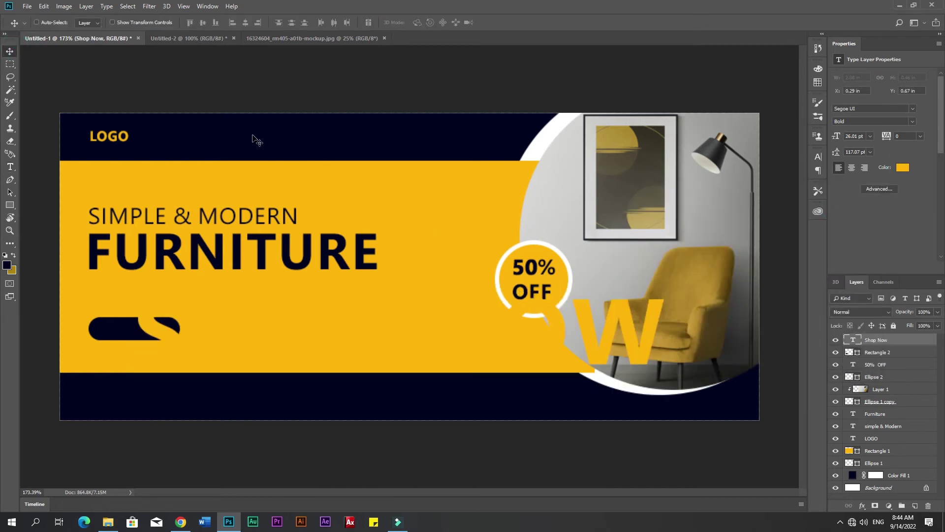
# Scale the SHOP NOW text to about 13.7% to fit inside the navy button and centre it vertically on the button.
pyautogui.hotkey('ctrl', 't')
pyautogui.moveTo(669, 287); pyautogui.dragTo(169, 340)
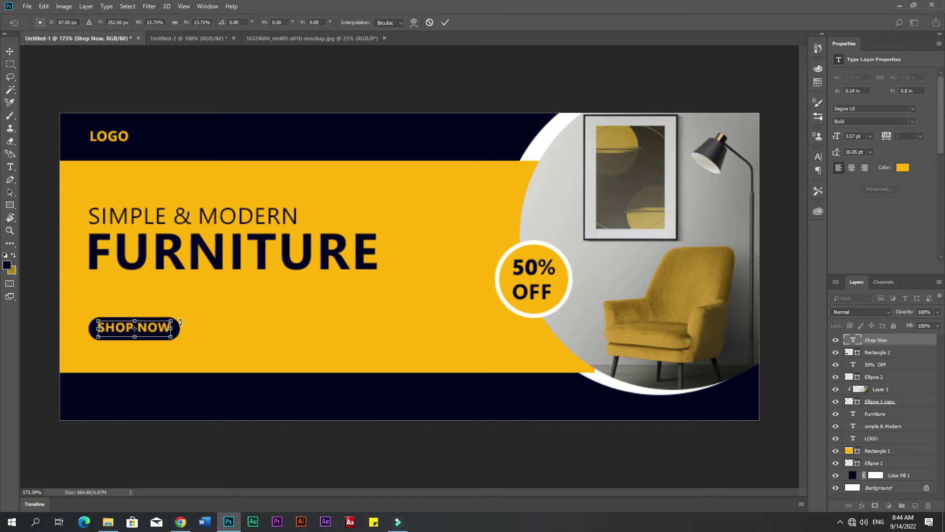
pyautogui.press('Return')
pyautogui.keyDown('shift'); pyautogui.click(177, 329); pyautogui.keyUp('shift')
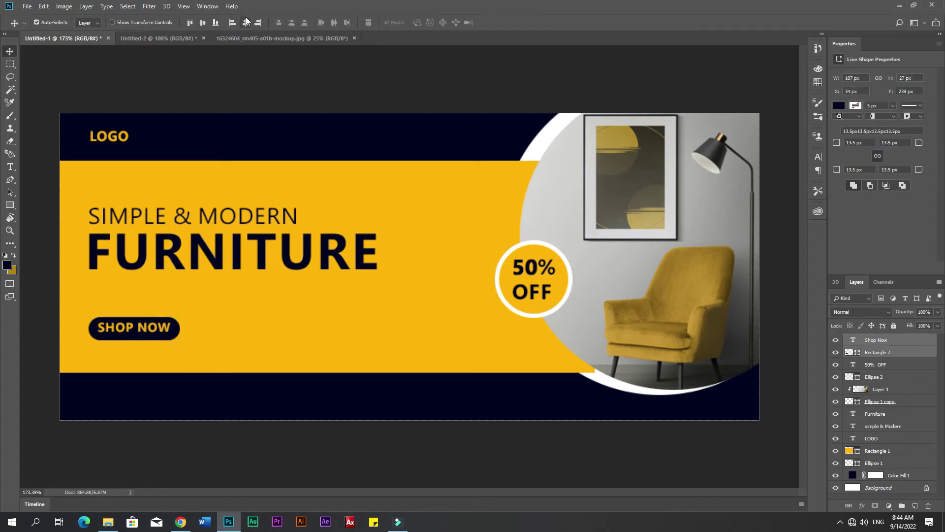
pyautogui.click(203, 22)
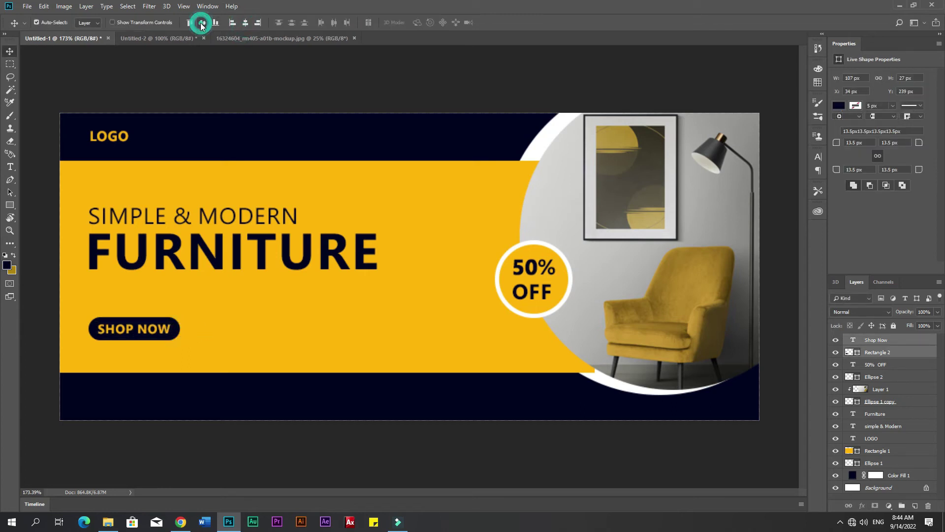
pyautogui.click(270, 102)
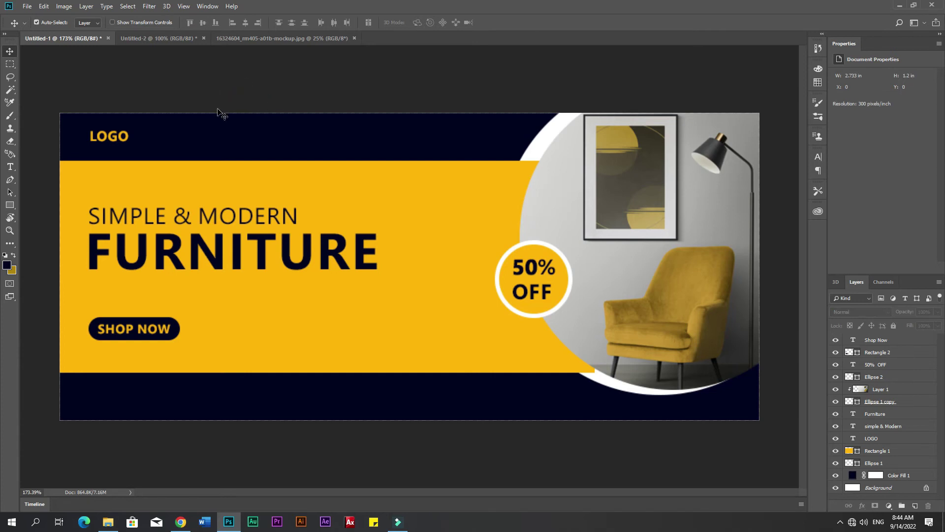
# Bring the website and phone number text layers from the Untitled-2 document into the banner.
pyautogui.click(193, 38)
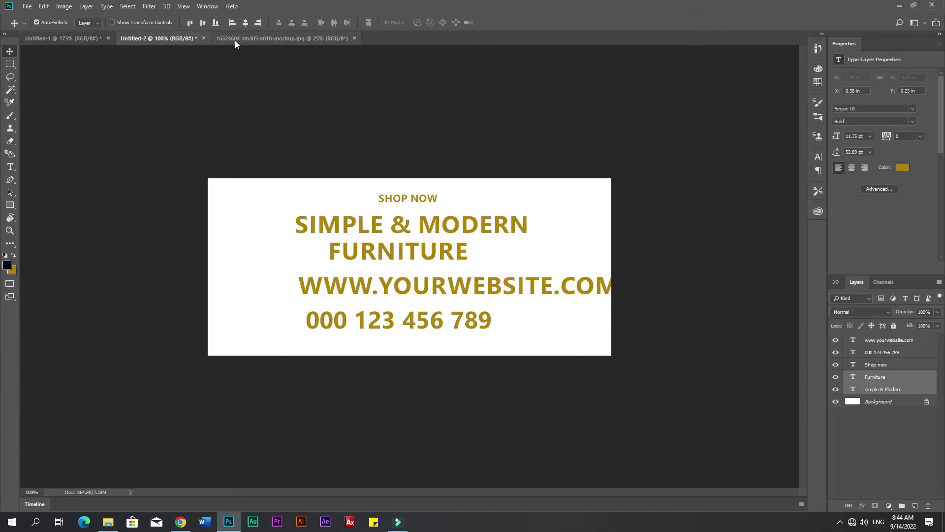
pyautogui.click(374, 294)
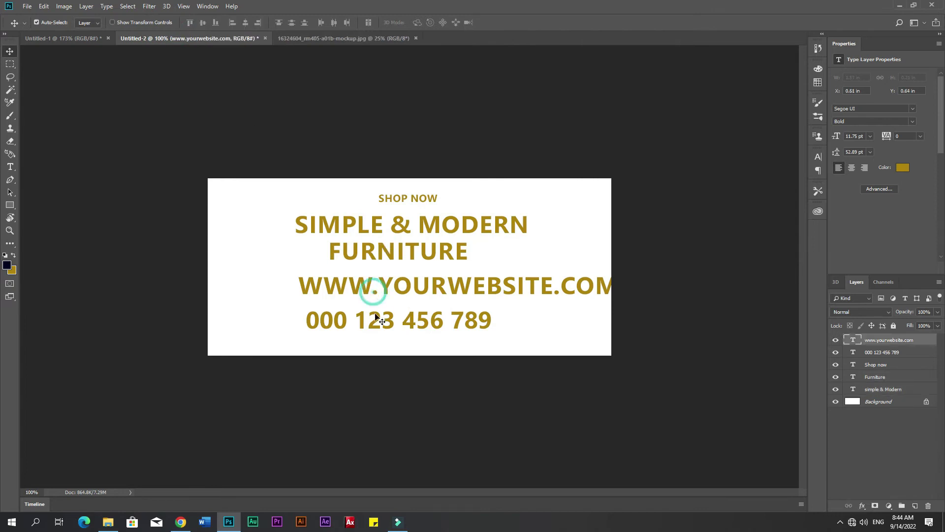
pyautogui.keyDown('shift'); pyautogui.click(377, 315); pyautogui.keyUp('shift')
pyautogui.moveTo(377, 315); pyautogui.dragTo(315, 336)
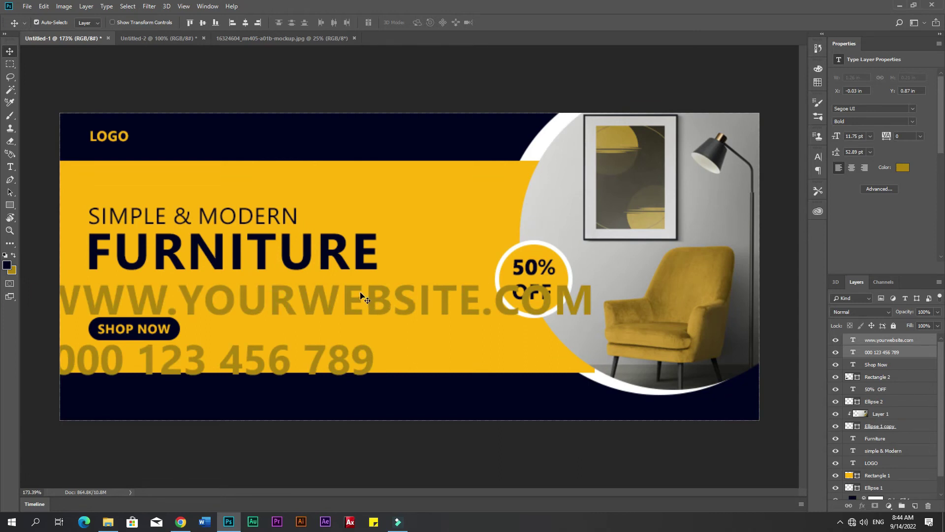
pyautogui.click(470, 431)
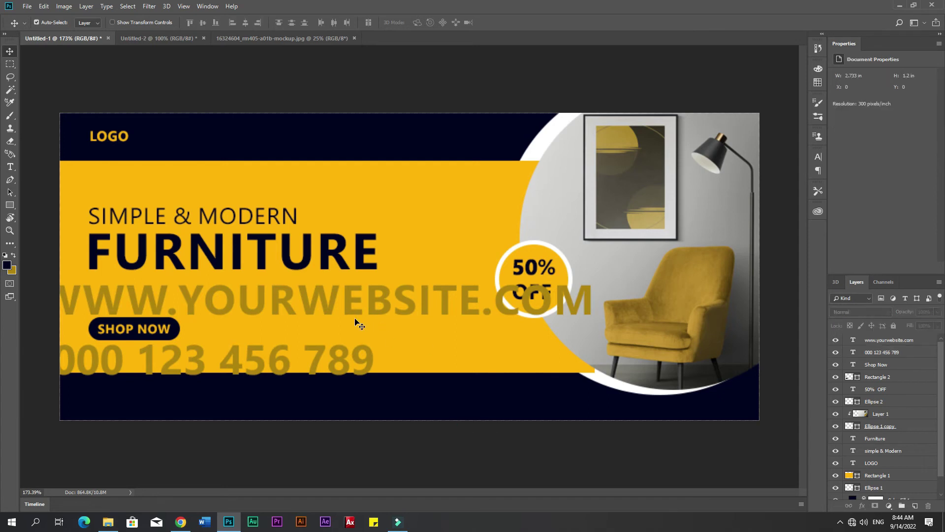
# Shrink the website and phone number lines and place them side by side in the bottom navy band.
pyautogui.click(870, 352)
pyautogui.keyDown('shift'); pyautogui.click(870, 340); pyautogui.keyUp('shift')
pyautogui.hotkey('ctrl', 't')
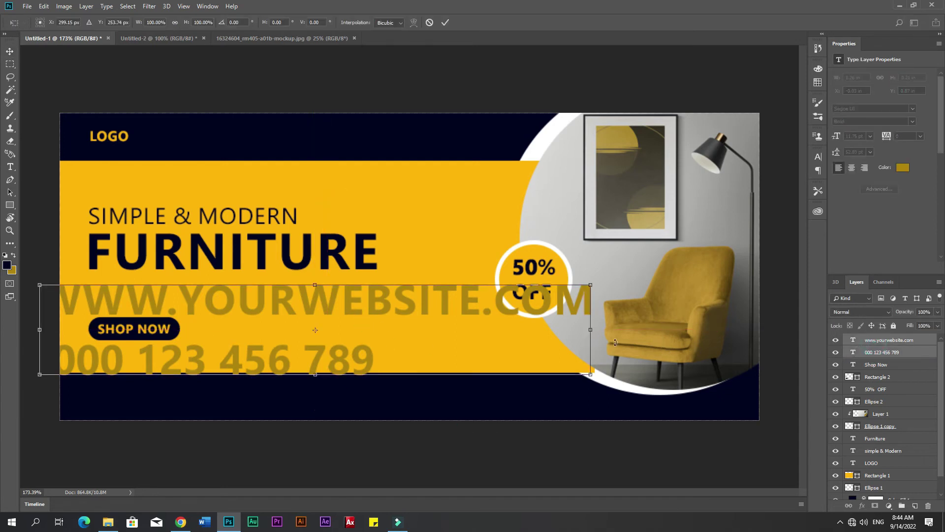
pyautogui.moveTo(593, 284); pyautogui.dragTo(461, 402)
pyautogui.press('Return')
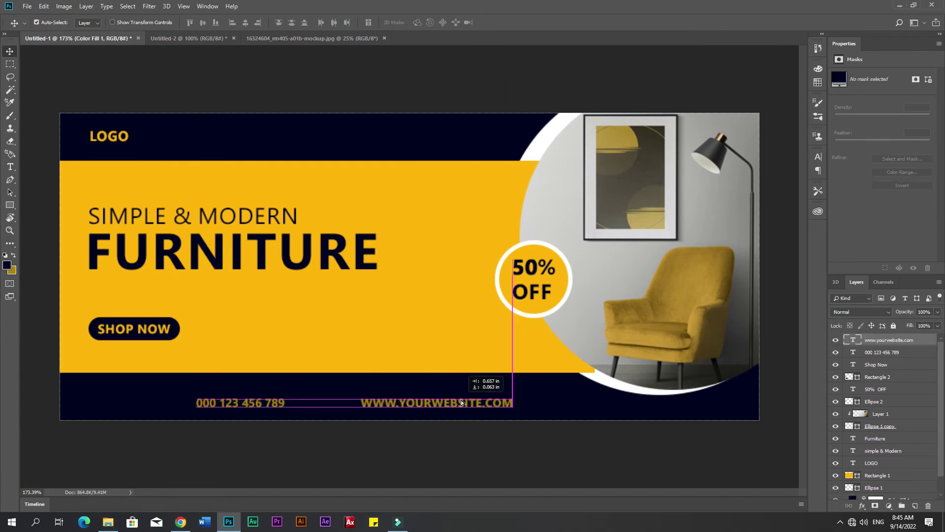
pyautogui.moveTo(240, 403); pyautogui.dragTo(189, 402)
# Draw a square of about 24 × 24 px before the phone number in the bottom band.
pyautogui.click(9, 208)
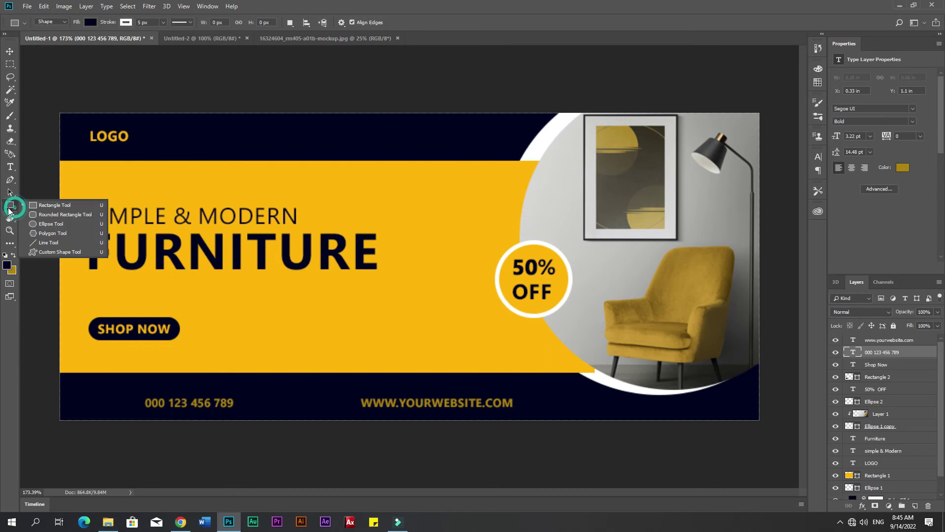
pyautogui.click(36, 204)
pyautogui.moveTo(95, 390); pyautogui.dragTo(120, 411)
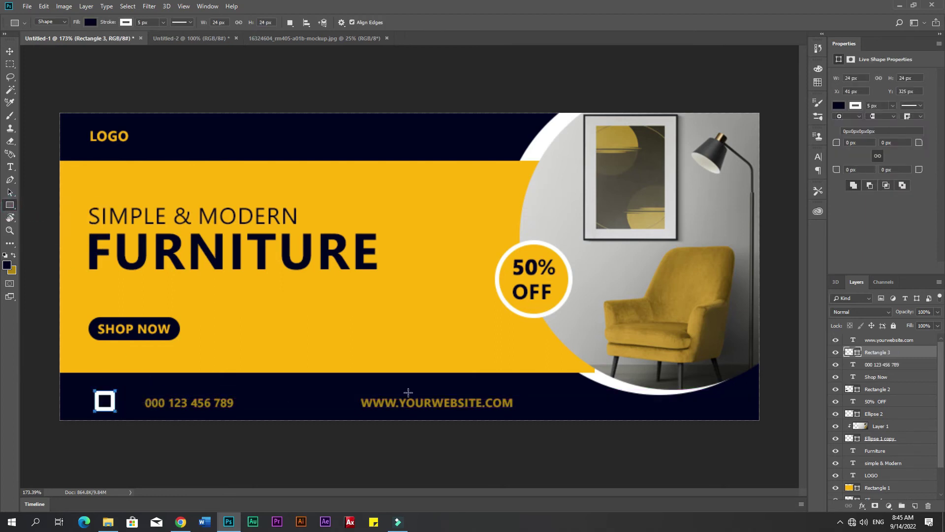
# Try removing the small square's fill colour.
pyautogui.click(839, 106)
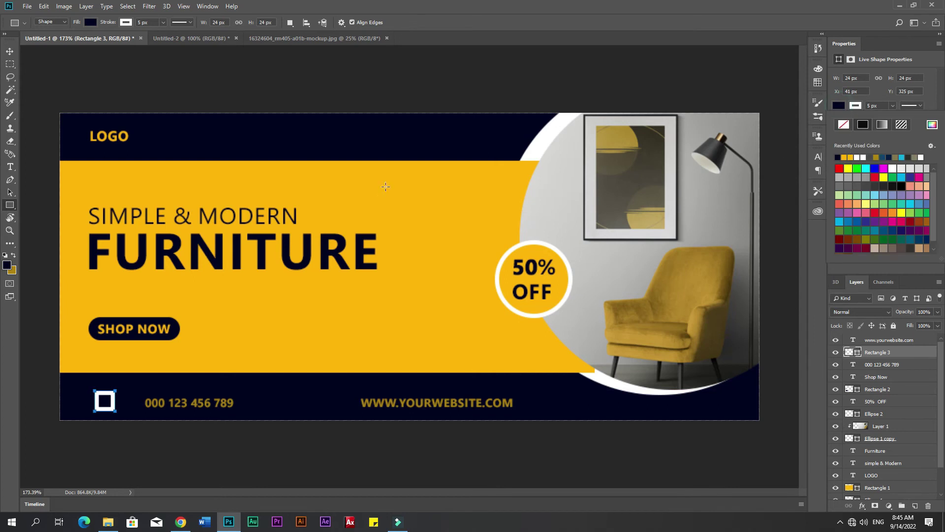
pyautogui.click(930, 127)
pyautogui.click(369, 205)
pyautogui.click(842, 205)
pyautogui.click(862, 127)
pyautogui.click(844, 125)
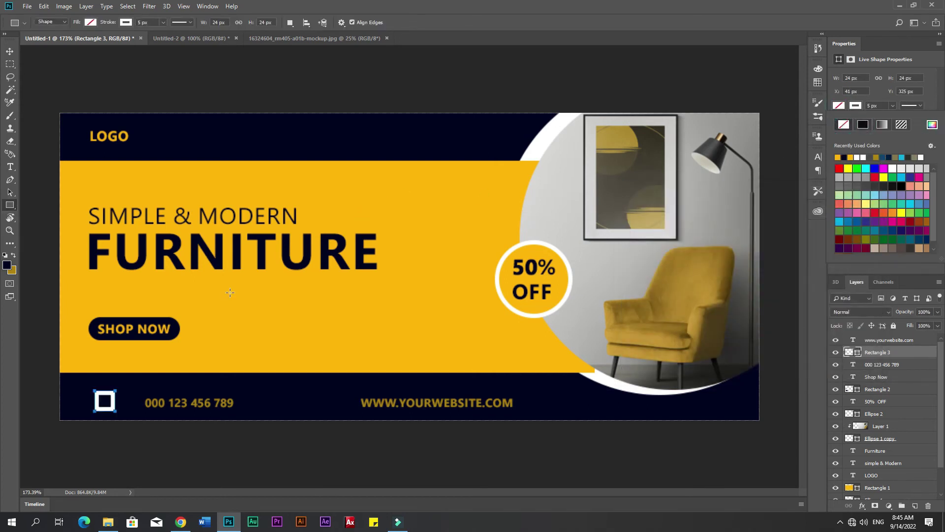
# Remove the small square's stroke and fill it with the banner's yellow.
pyautogui.click(855, 106)
pyautogui.click(843, 124)
pyautogui.click(840, 109)
pyautogui.click(837, 155)
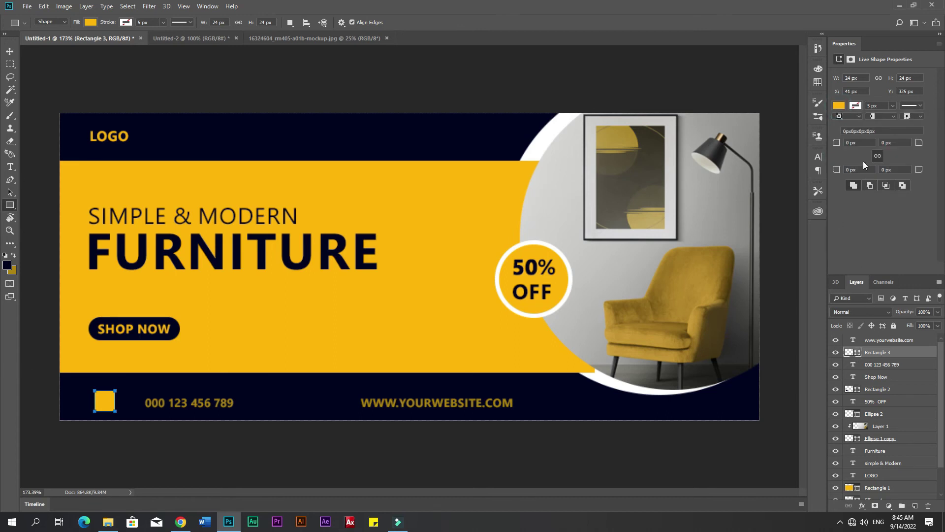
# Round the yellow square's corners to 5 px and align it with the left edge of the SHOP NOW button.
pyautogui.moveTo(832, 144); pyautogui.dragTo(837, 143)
pyautogui.click(10, 51)
pyautogui.scroll(3, 170, 383)
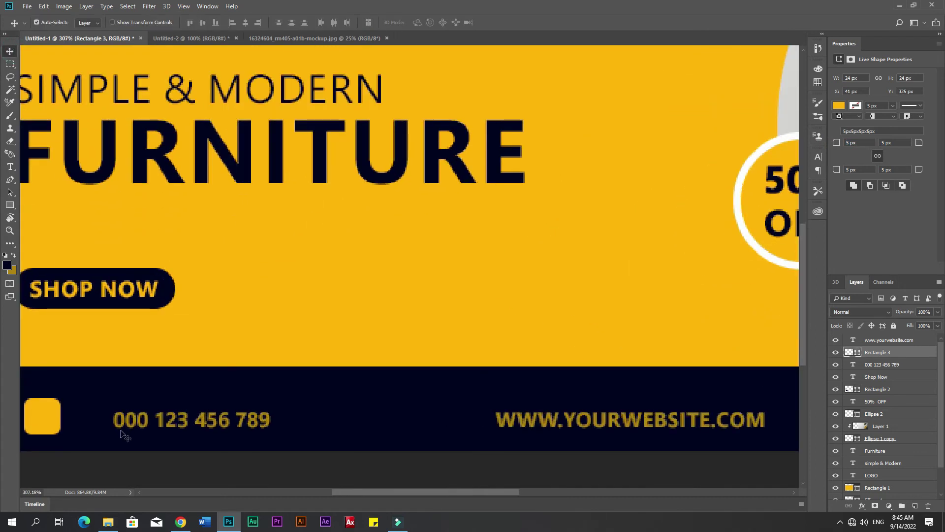
pyautogui.moveTo(51, 420)
pyautogui.mouseDown()
pyautogui.moveTo(61, 421)
pyautogui.moveTo(49, 420)
pyautogui.mouseUp()
# Place a copy of the yellow square before the website address and line up both contact texts close beside their squares.
pyautogui.moveTo(388, 493); pyautogui.dragTo(335, 490)
pyautogui.moveTo(259, 421); pyautogui.dragTo(624, 412)
pyautogui.moveTo(335, 422); pyautogui.dragTo(310, 410)
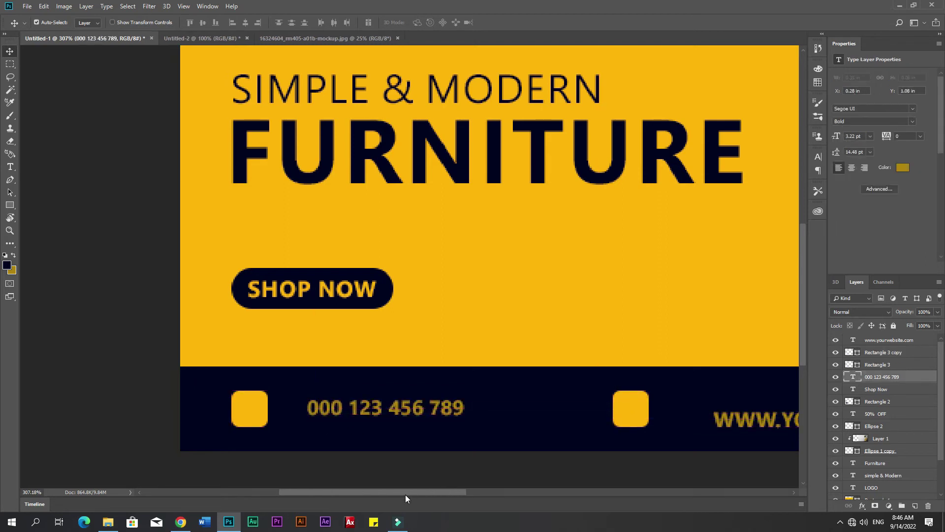
pyautogui.moveTo(406, 493); pyautogui.dragTo(465, 491)
pyautogui.moveTo(477, 417); pyautogui.dragTo(435, 408)
pyautogui.moveTo(405, 493); pyautogui.dragTo(336, 492)
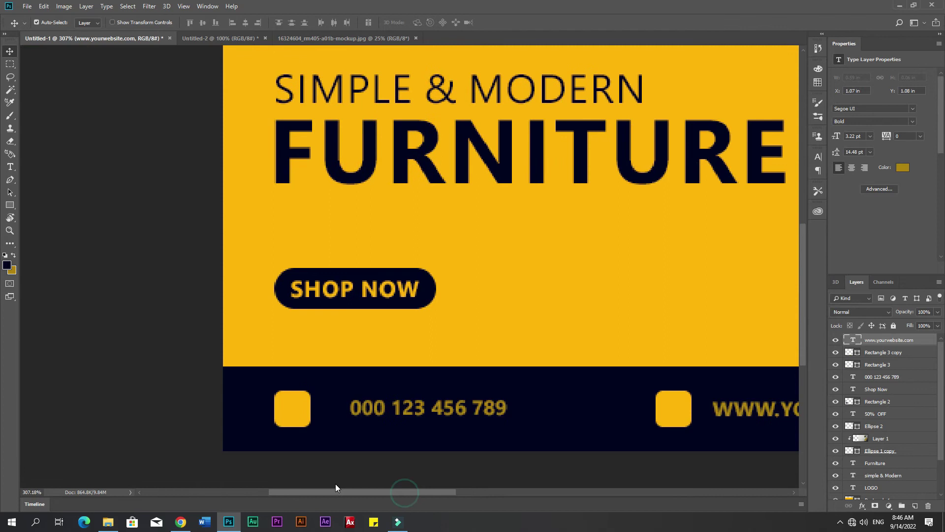
pyautogui.moveTo(366, 416); pyautogui.dragTo(340, 409)
pyautogui.click(343, 413)
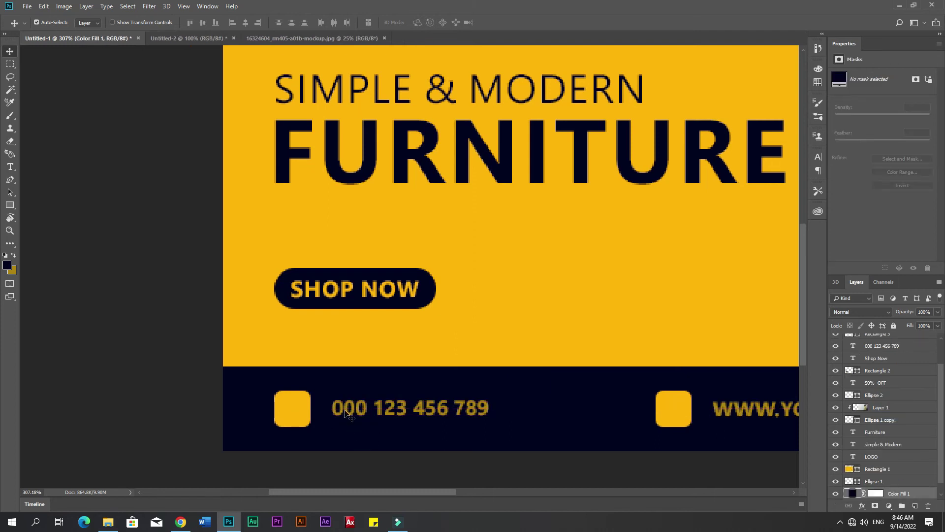
# Draw a globe custom shape about 17 × 17 px between the two contact lines.
pyautogui.rightClick(9, 204)
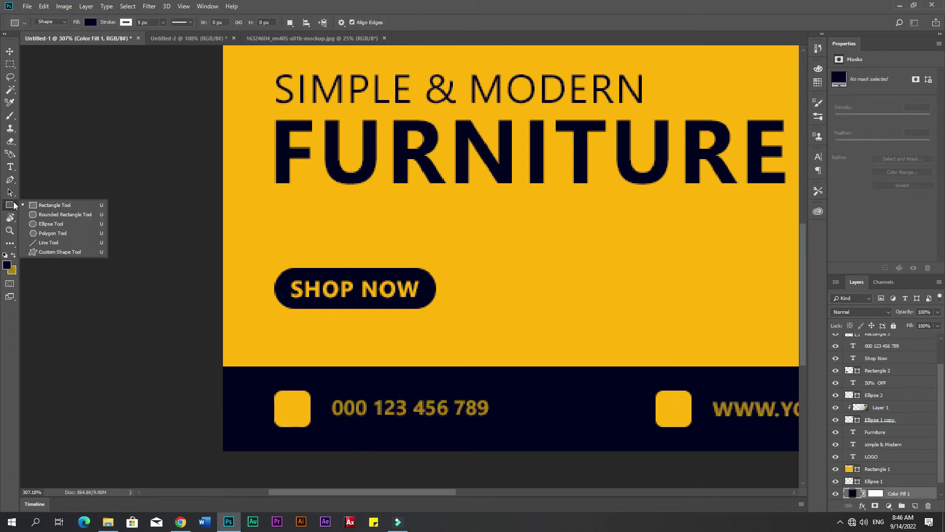
pyautogui.click(52, 252)
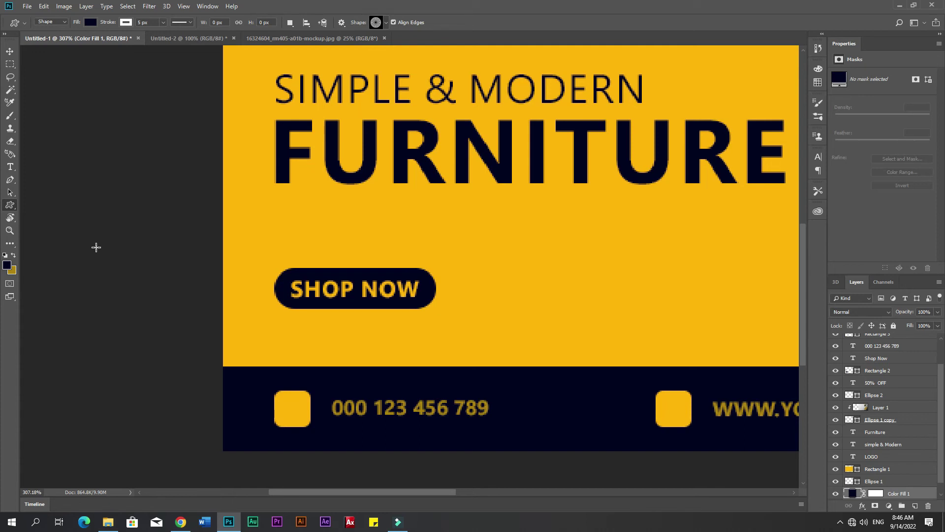
pyautogui.click(386, 22)
pyautogui.click(362, 201)
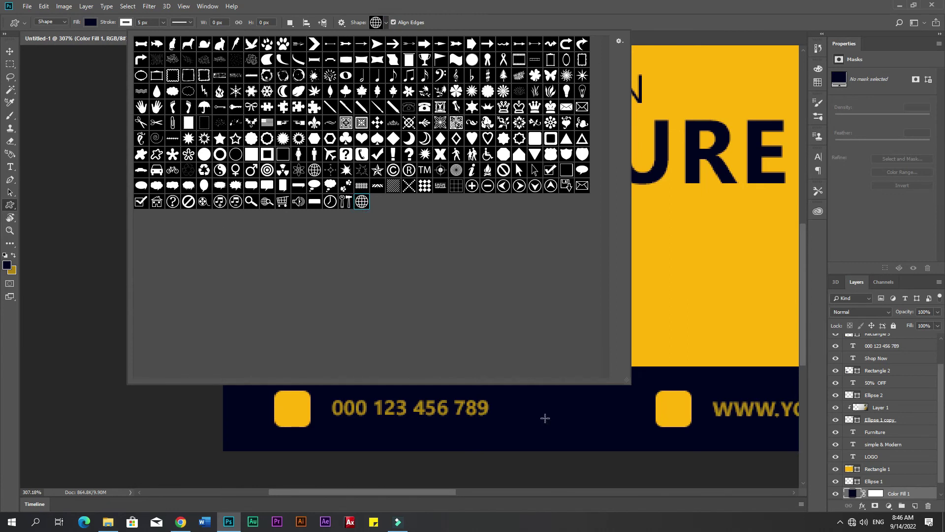
pyautogui.moveTo(540, 403); pyautogui.dragTo(578, 429)
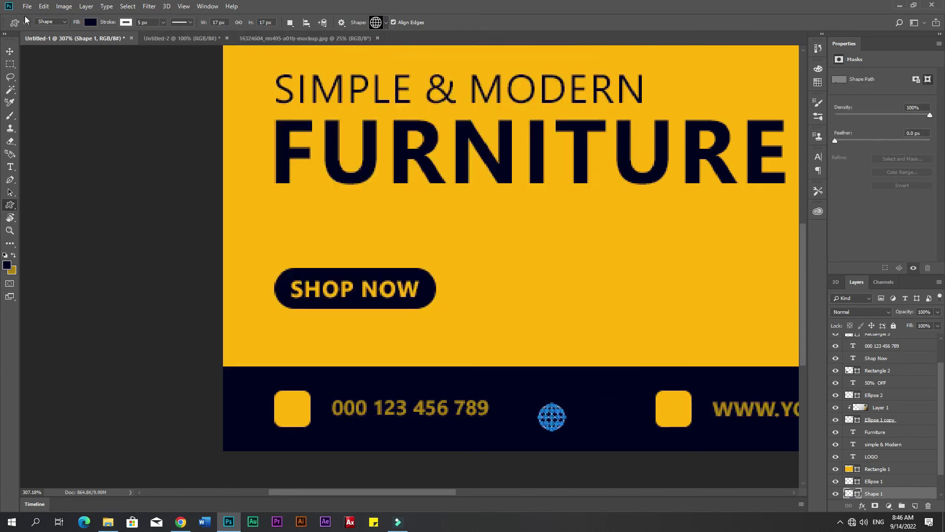
# Centre the globe on the yellow square beside the phone number and move its layer to the top of the layer stack.
pyautogui.click(10, 52)
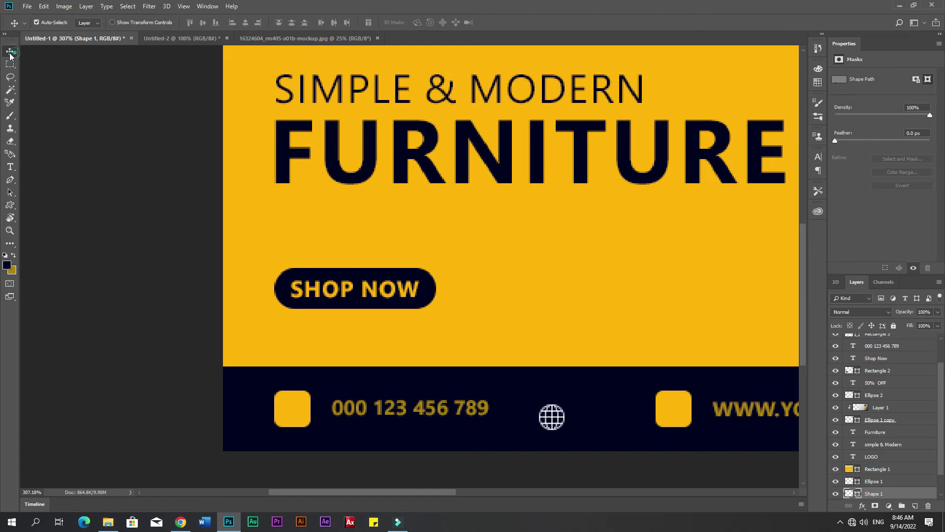
pyautogui.click(555, 417)
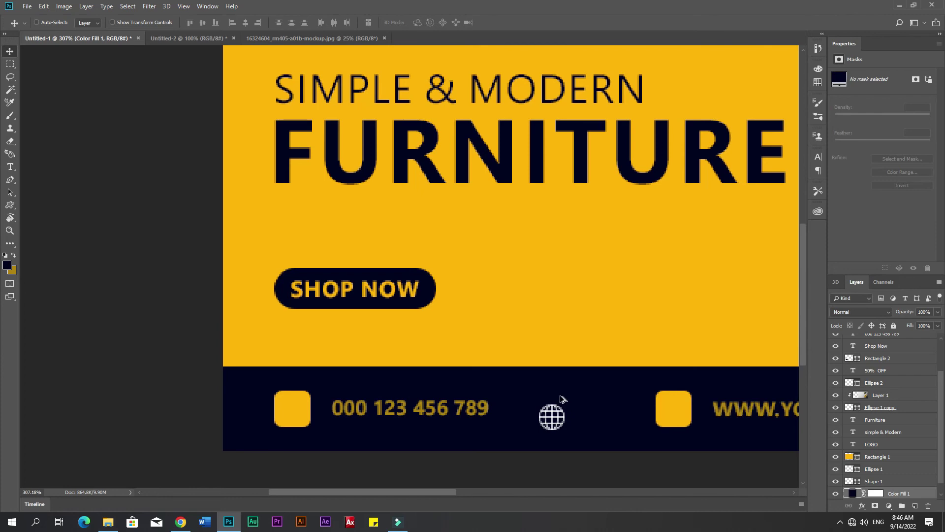
pyautogui.hotkey('ctrl', '0')
pyautogui.scroll(6, 245, 396)
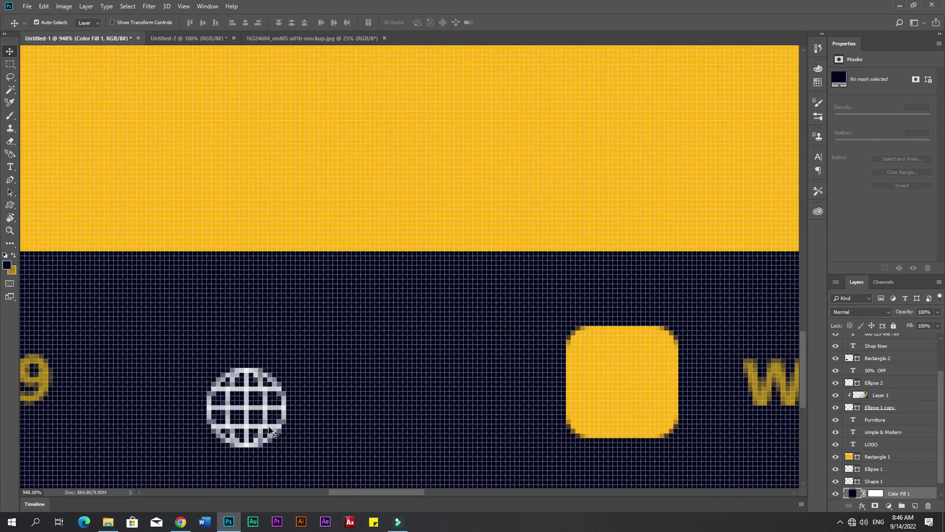
pyautogui.keyDown('ctrl'); pyautogui.click(269, 427); pyautogui.keyUp('ctrl')
pyautogui.scroll(-6, 266, 428)
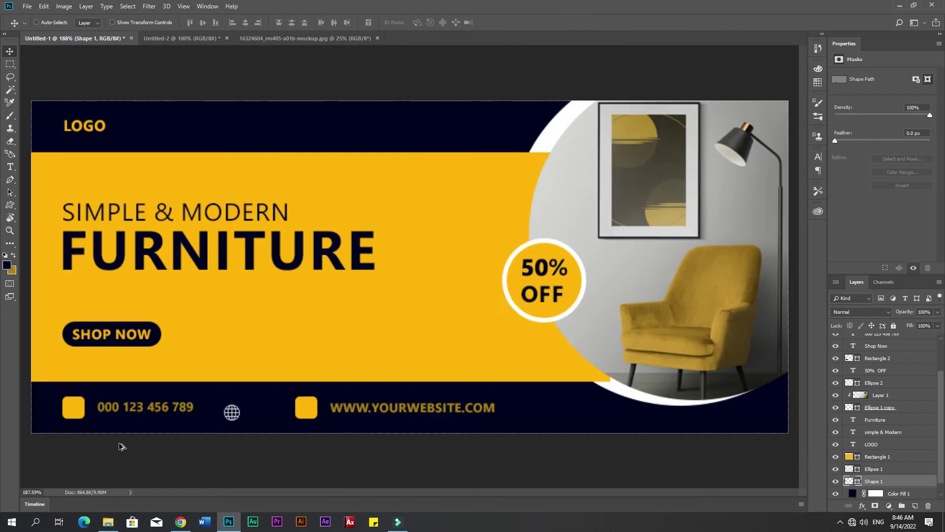
pyautogui.scroll(5, 121, 446)
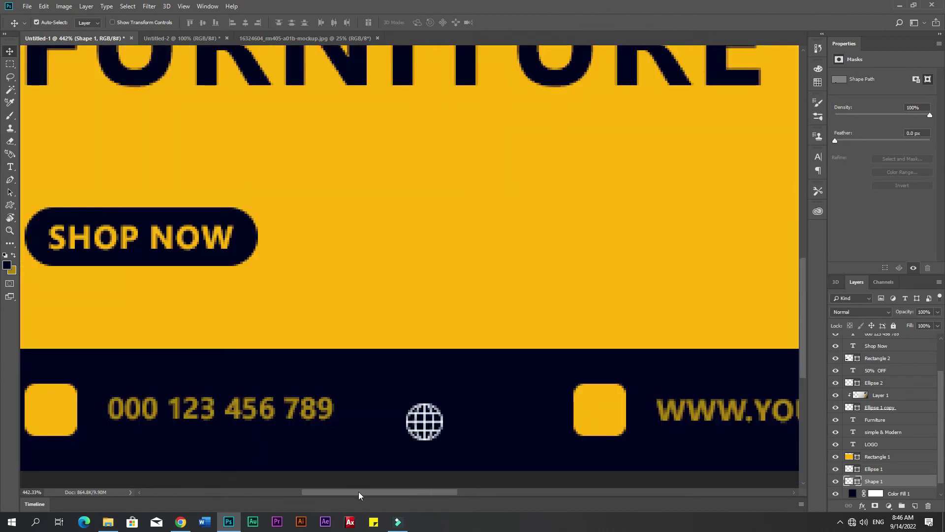
pyautogui.moveTo(359, 494); pyautogui.dragTo(332, 495)
pyautogui.hotkey('ctrl', 't')
pyautogui.moveTo(566, 430); pyautogui.dragTo(160, 429)
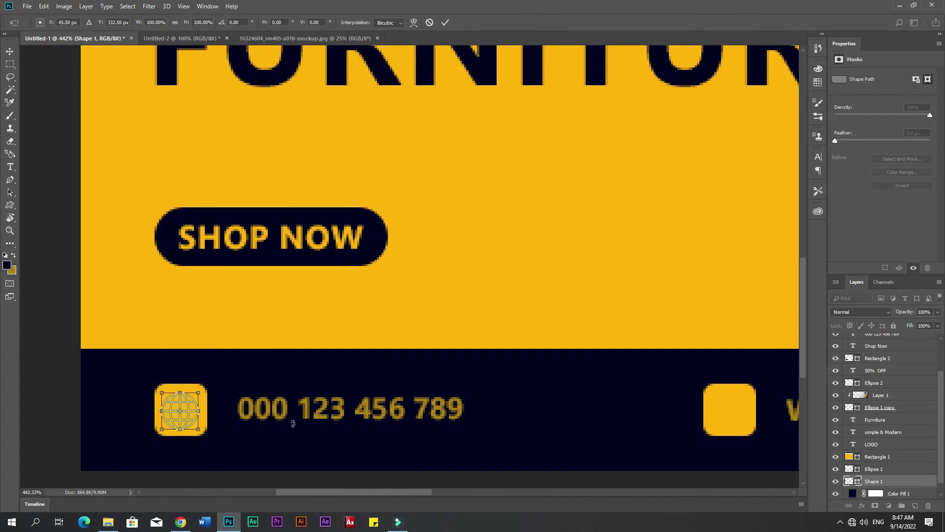
pyautogui.press('Return')
pyautogui.moveTo(874, 481); pyautogui.dragTo(875, 333)
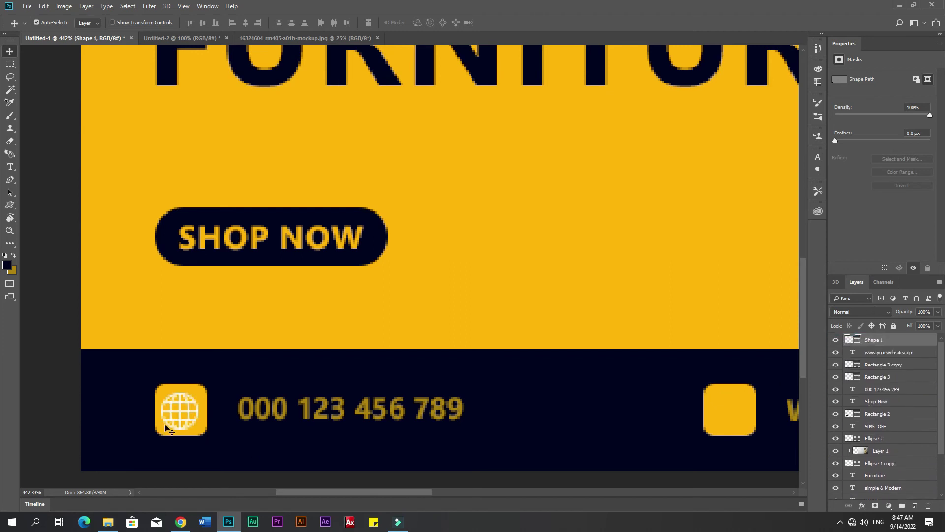
# Enlarge the globe slightly and centre it horizontally on the yellow square beside the phone number.
pyautogui.hotkey('ctrl', 't')
pyautogui.moveTo(200, 427); pyautogui.dragTo(208, 433)
pyautogui.press('Return')
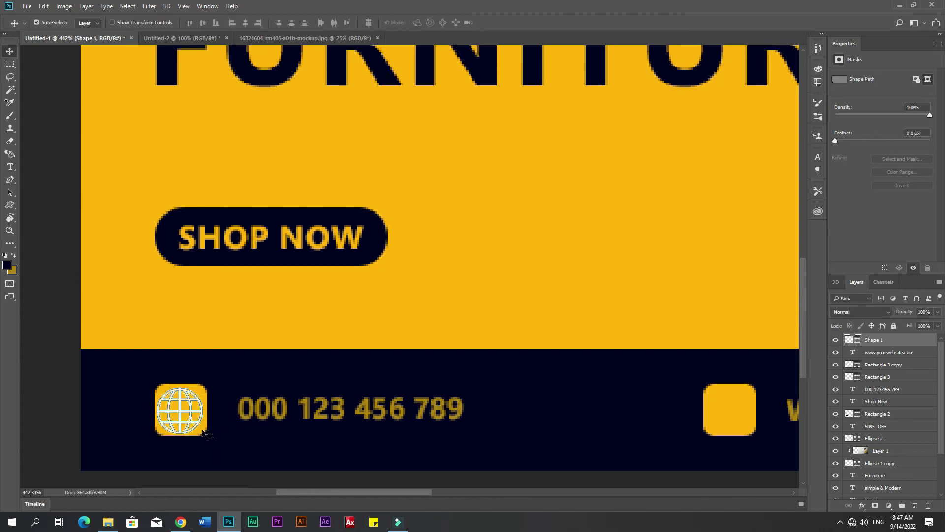
pyautogui.click(201, 428)
pyautogui.click(246, 22)
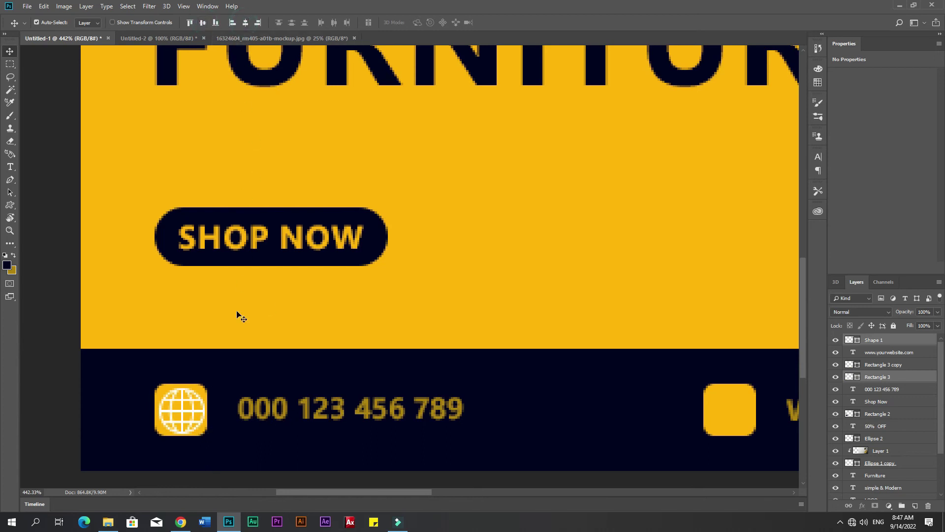
pyautogui.click(214, 420)
pyautogui.press('Left')
pyautogui.press('Right')
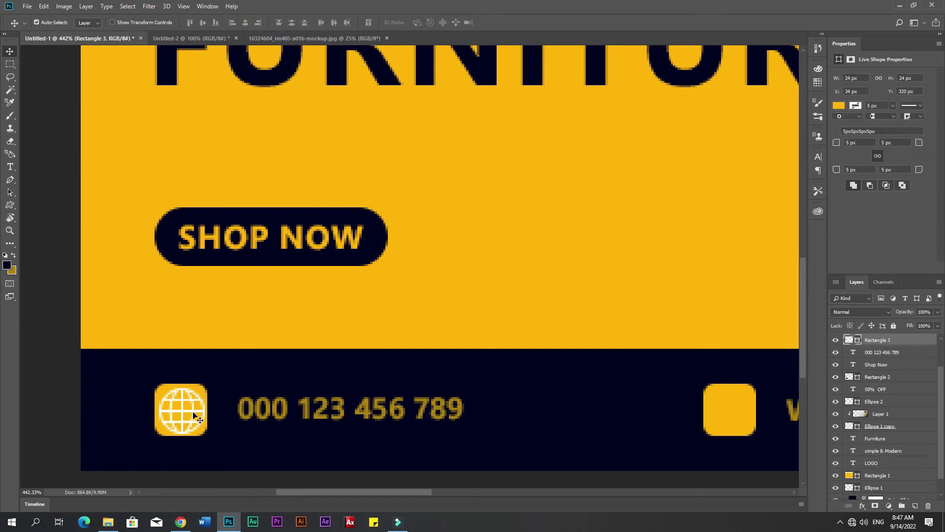
pyautogui.moveTo(194, 411); pyautogui.dragTo(200, 415)
pyautogui.press('Right')
pyautogui.press('Left')
pyautogui.click(229, 427)
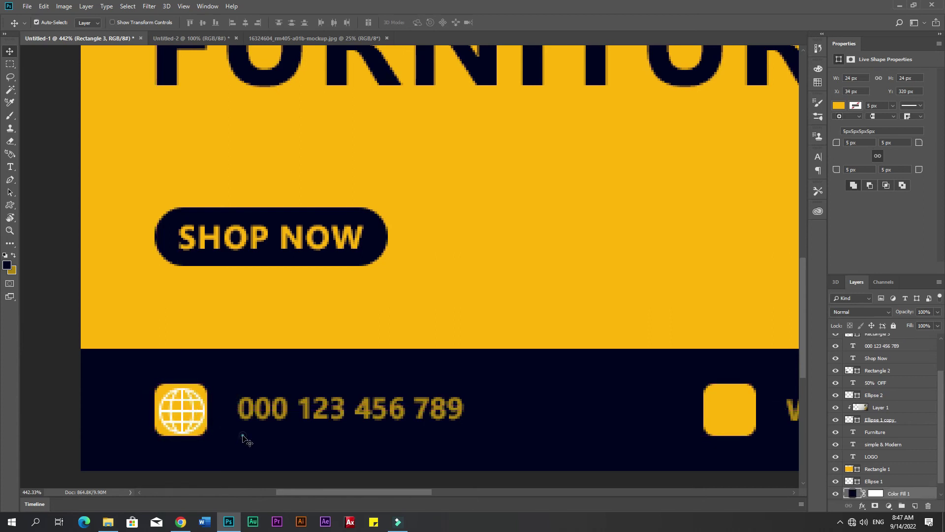
pyautogui.click(194, 412)
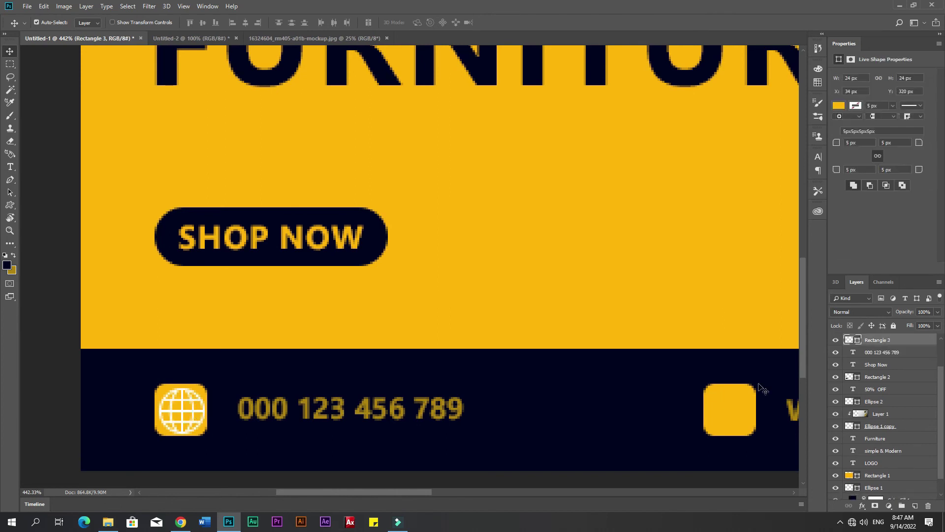
# Temporarily hide the yellow square behind the globe to examine the globe's pixels up close, and show the square again.
pyautogui.click(836, 341)
pyautogui.click(836, 341)
pyautogui.click(835, 341)
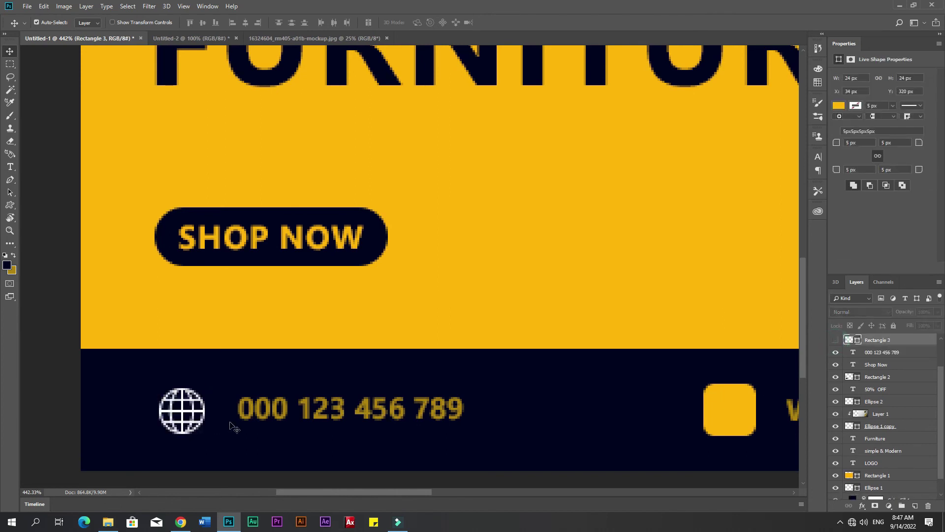
pyautogui.click(193, 411)
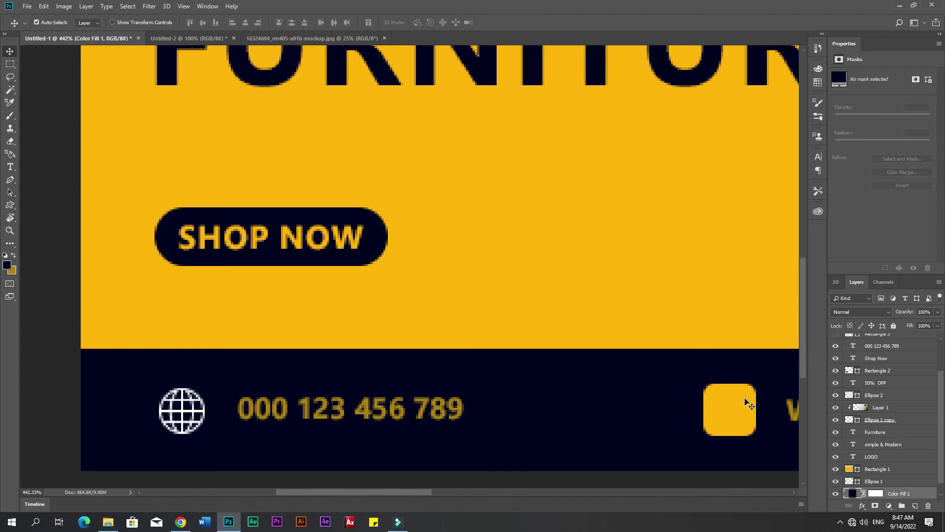
pyautogui.scroll(3, 170, 426)
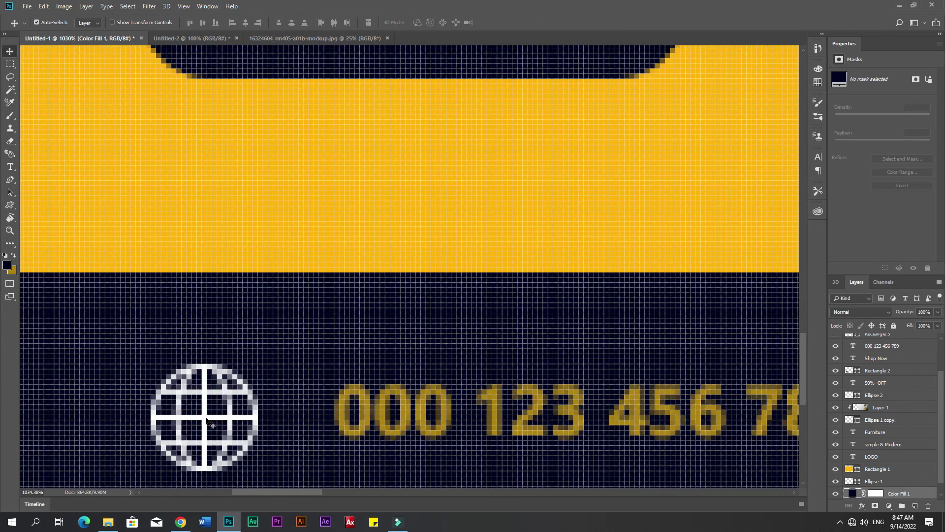
pyautogui.click(206, 394)
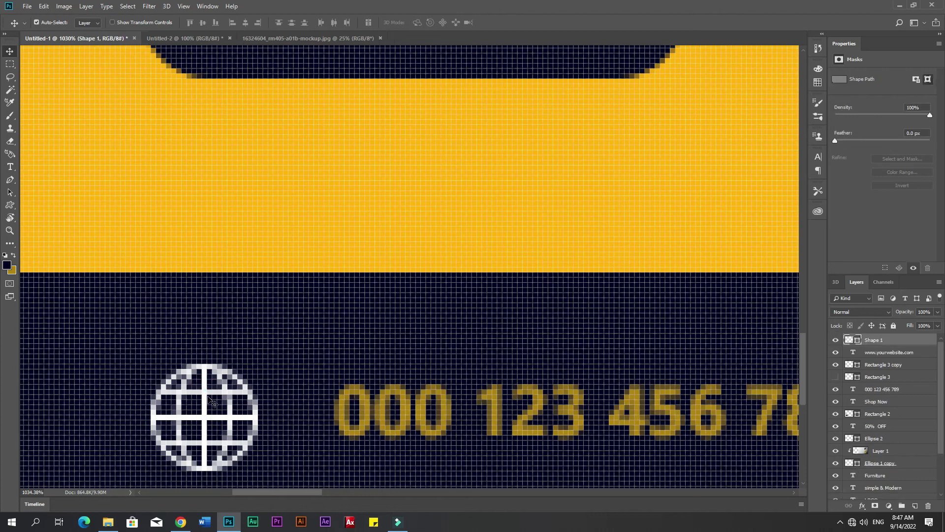
pyautogui.click(836, 377)
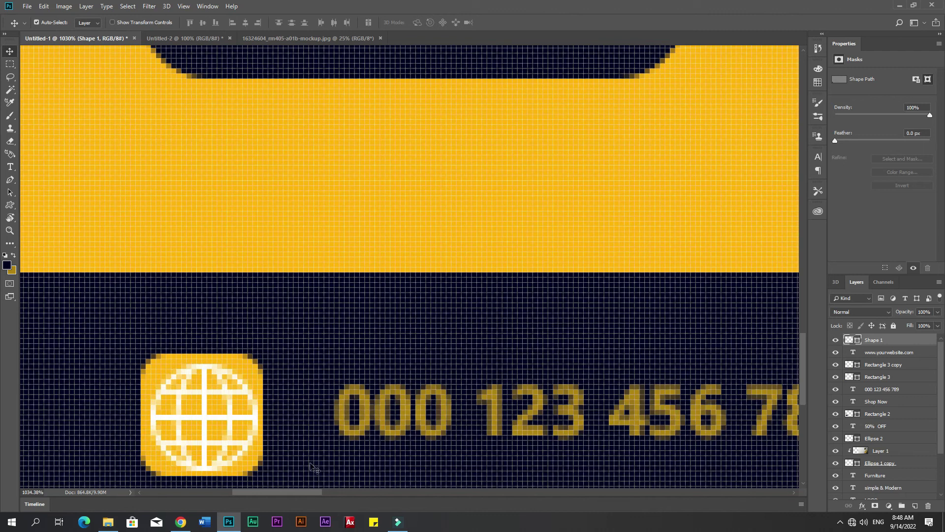
# Choose the telephone as the custom shape for drawing.
pyautogui.scroll(-4, 291, 447)
pyautogui.scroll(-8, 292, 438)
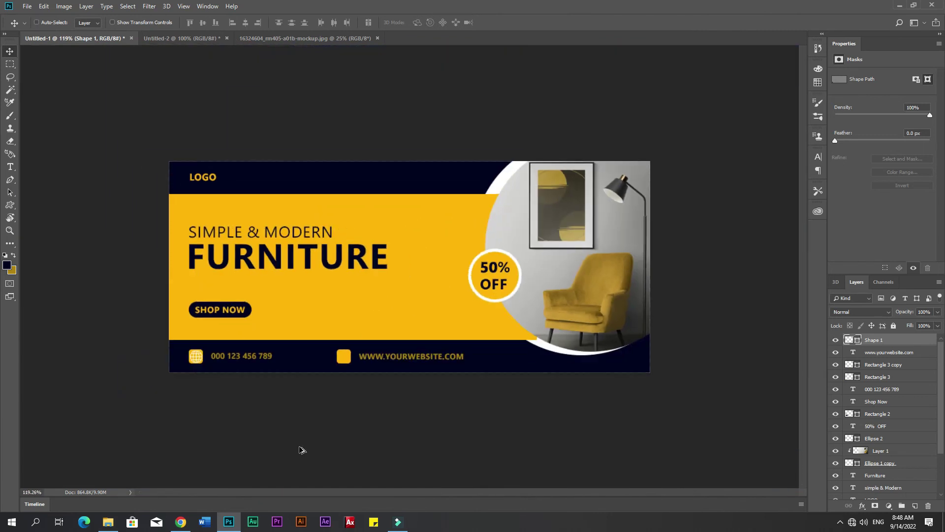
pyautogui.scroll(2, 295, 319)
pyautogui.scroll(2, 285, 328)
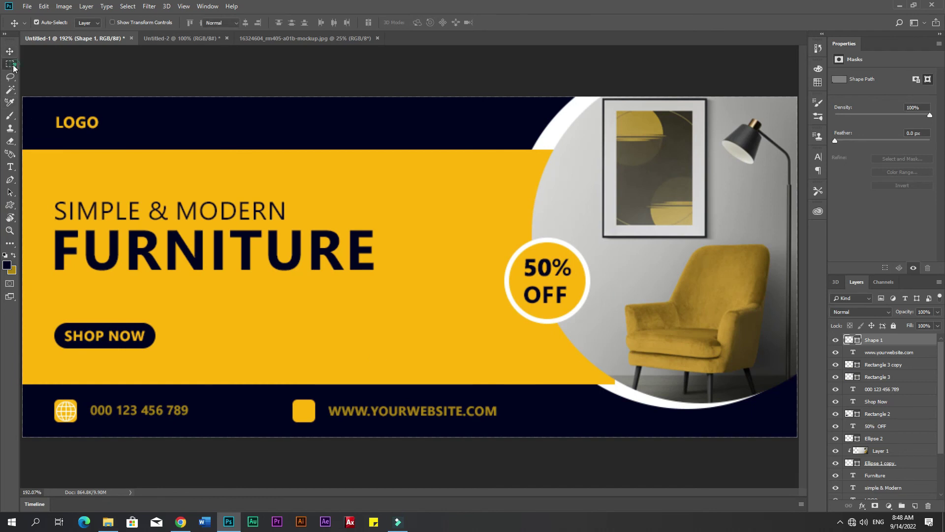
pyautogui.click(12, 207)
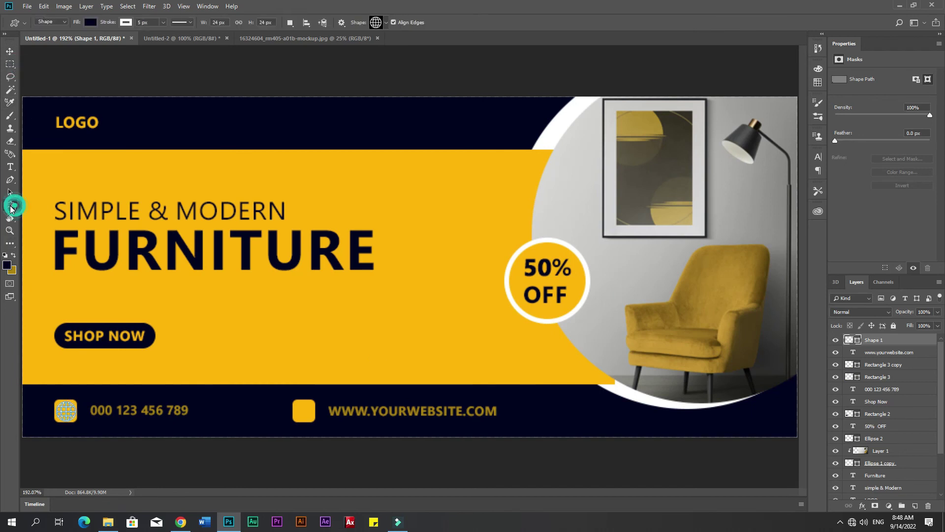
pyautogui.click(379, 23)
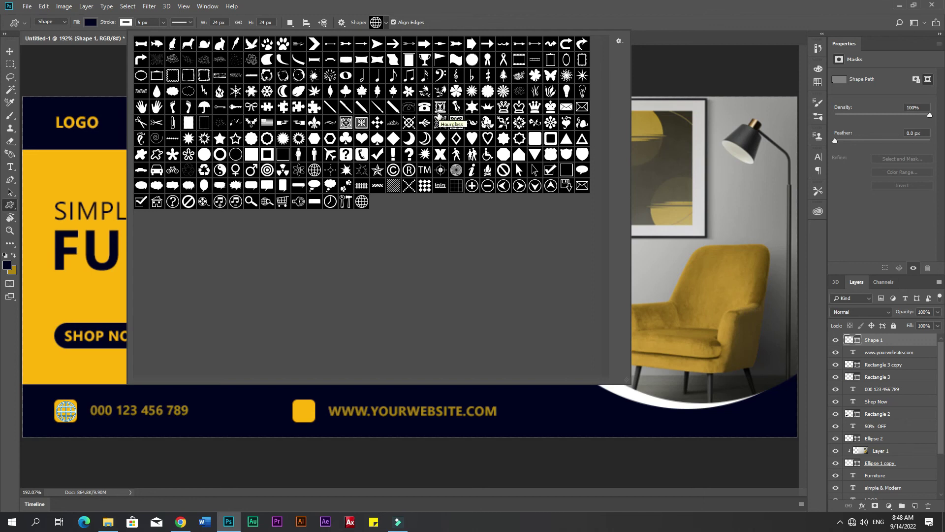
pyautogui.click(424, 107)
# Draw a telephone shape over the yellow square before the website address and scale it down to fit inside.
pyautogui.moveTo(262, 399)
pyautogui.mouseDown()
pyautogui.moveTo(287, 417)
pyautogui.moveTo(313, 394)
pyautogui.mouseUp()
pyautogui.click(10, 51)
pyautogui.scroll(5, 261, 423)
pyautogui.hotkey('ctrl', 't')
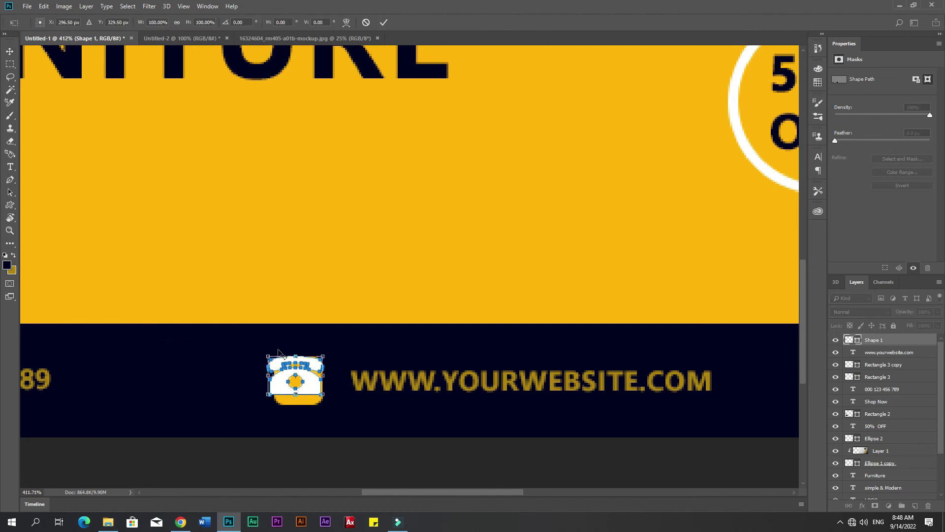
pyautogui.moveTo(269, 355); pyautogui.dragTo(276, 362)
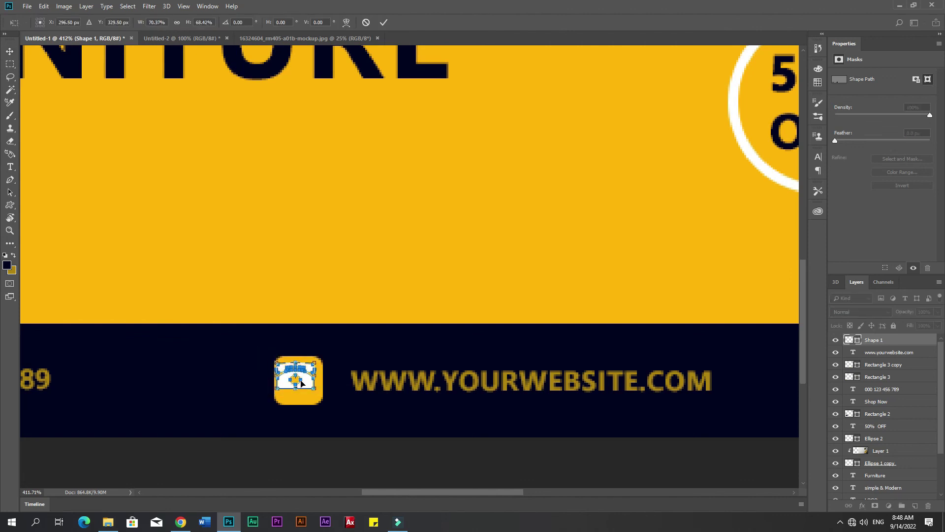
pyautogui.press('Return')
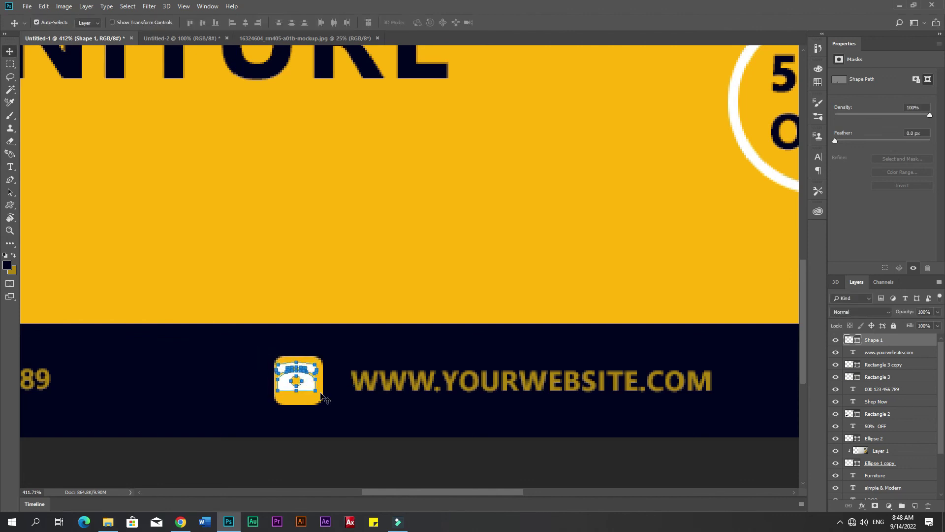
# Try to centre the telephone horizontally on the yellow square before the website address.
pyautogui.click(305, 402)
pyautogui.click(232, 22)
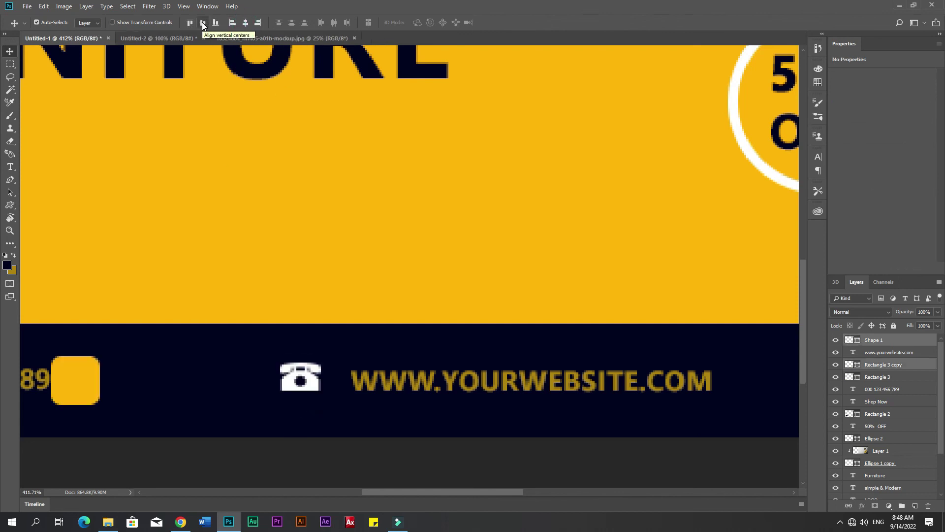
pyautogui.click(245, 23)
pyautogui.moveTo(407, 492); pyautogui.dragTo(352, 483)
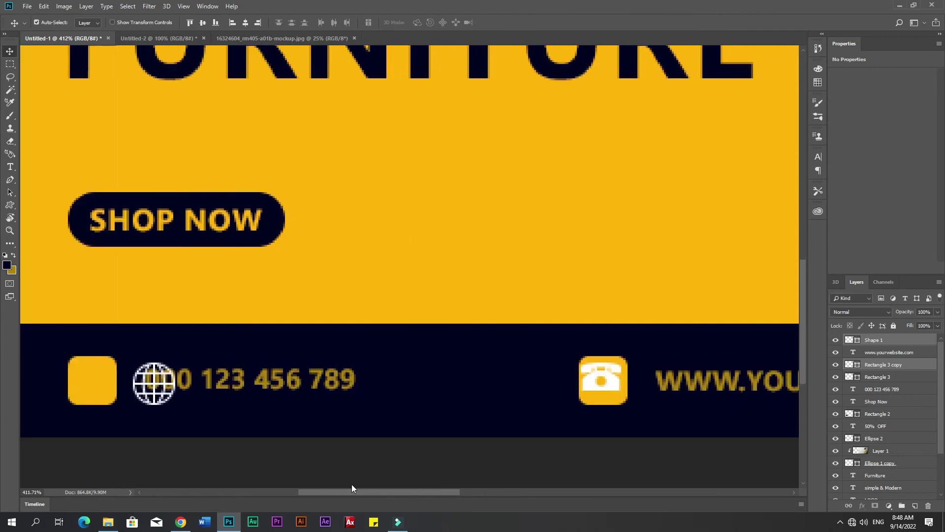
pyautogui.click(416, 453)
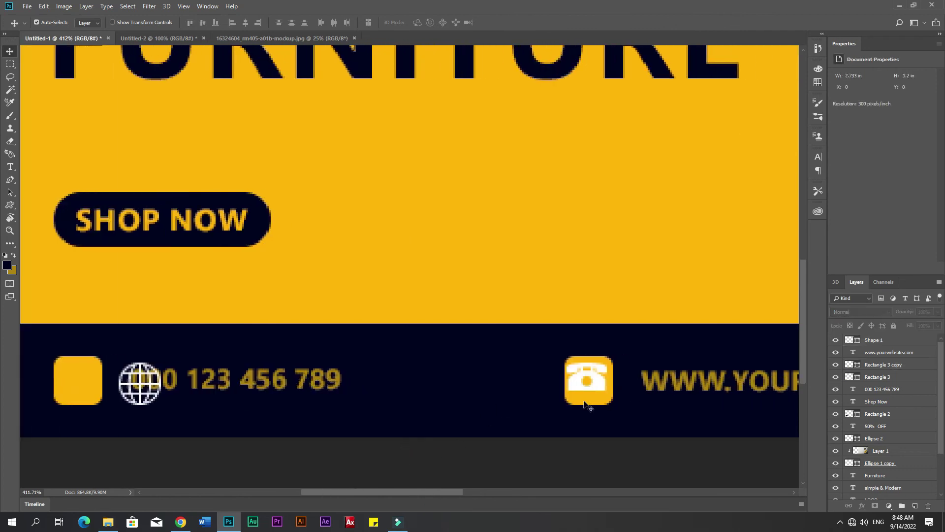
pyautogui.click(585, 403)
pyautogui.keyDown('shift'); pyautogui.click(586, 379); pyautogui.keyUp('shift')
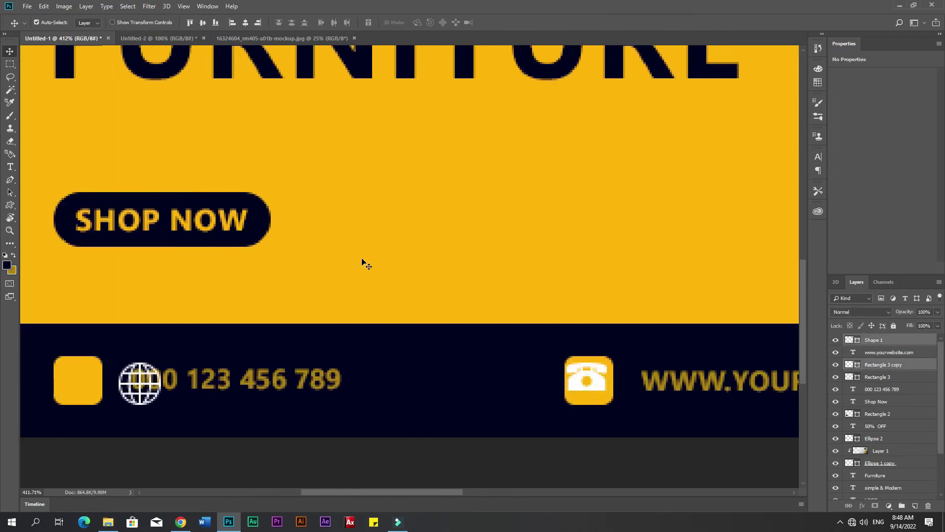
pyautogui.click(246, 24)
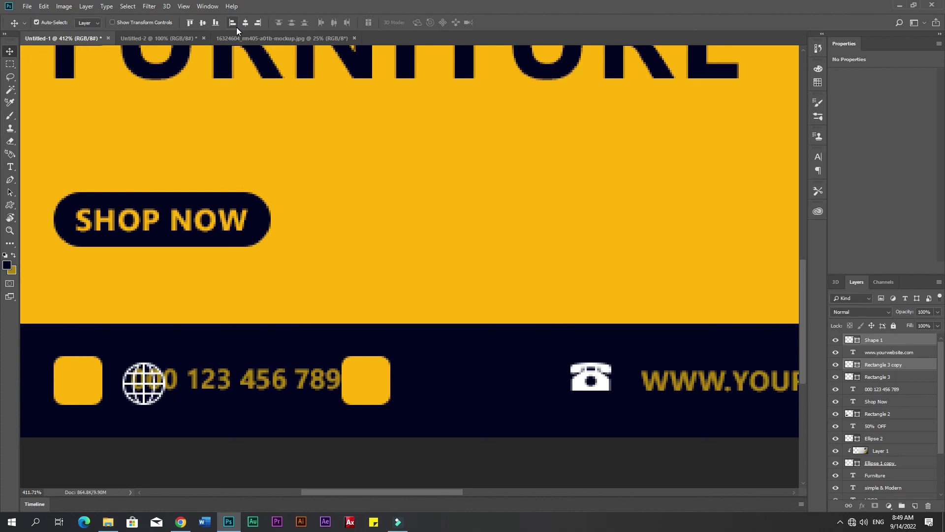
# Undo the alignment and the drawing of the telephone, back to the globe centred on its yellow square.
pyautogui.hotkey('ctrl', 'z')
pyautogui.click(836, 340)
pyautogui.click(835, 340)
pyautogui.hotkey('ctrl', 'shift', 'z')
pyautogui.hotkey('ctrl', 'z')
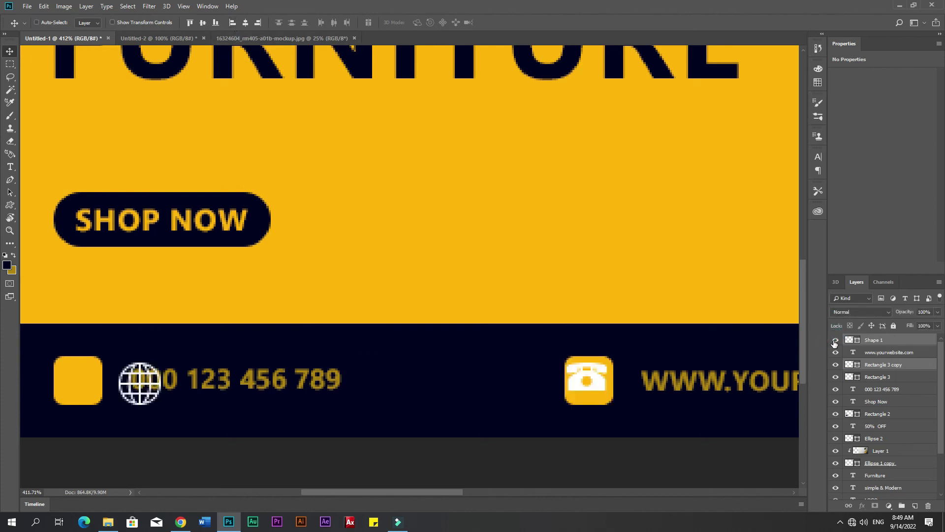
pyautogui.hotkey('ctrl', 'z')
pyautogui.hotkey('ctrl', 'z')
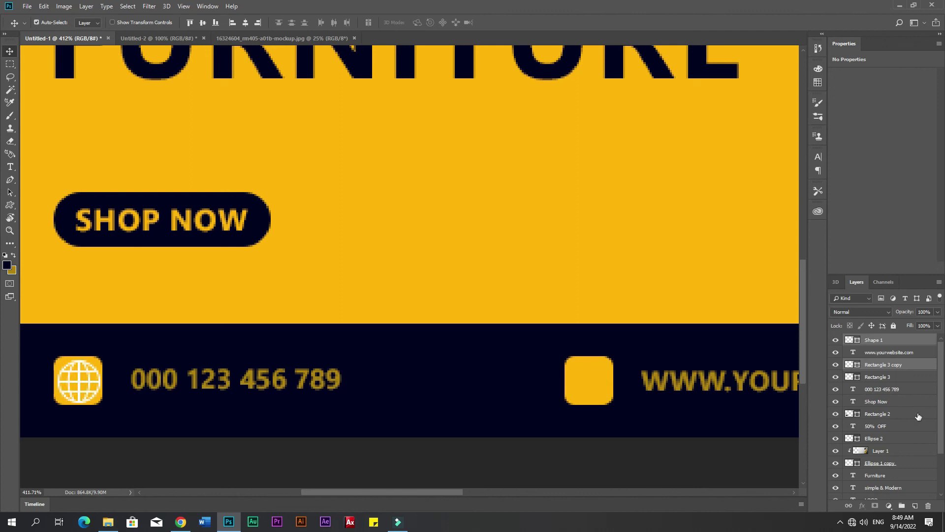
# Add a new layer and draw the telephone shape on it, inside the yellow square before the website address.
pyautogui.click(915, 505)
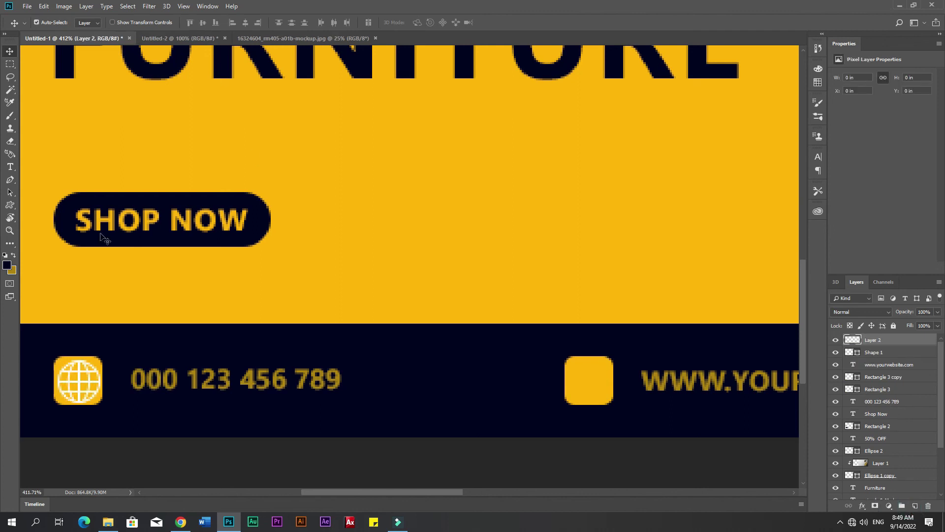
pyautogui.click(10, 205)
pyautogui.moveTo(502, 364); pyautogui.dragTo(589, 380)
pyautogui.click(9, 50)
pyautogui.press('ctrl')
# Scale the globe down slightly so it has more margin inside its yellow square.
pyautogui.click(881, 352)
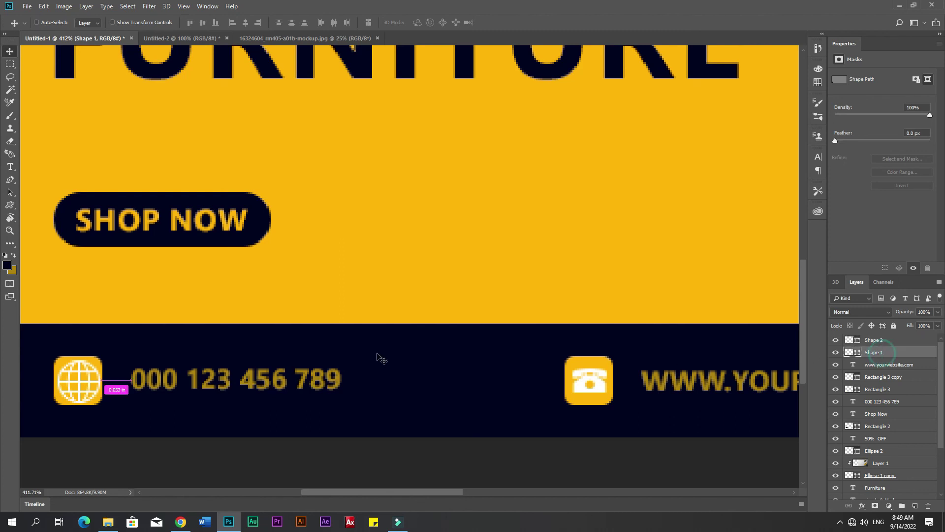
pyautogui.hotkey('ctrl', 't')
pyautogui.moveTo(102, 405); pyautogui.dragTo(101, 401)
pyautogui.press('Return')
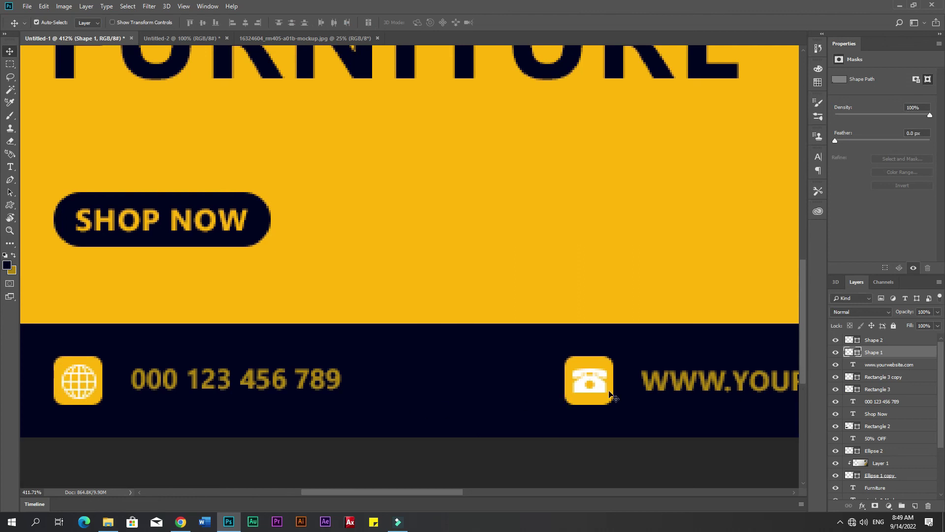
# Centre the telephone and the globe on their respective yellow squares.
pyautogui.click(594, 399)
pyautogui.keyDown('shift'); pyautogui.click(602, 394); pyautogui.keyUp('shift')
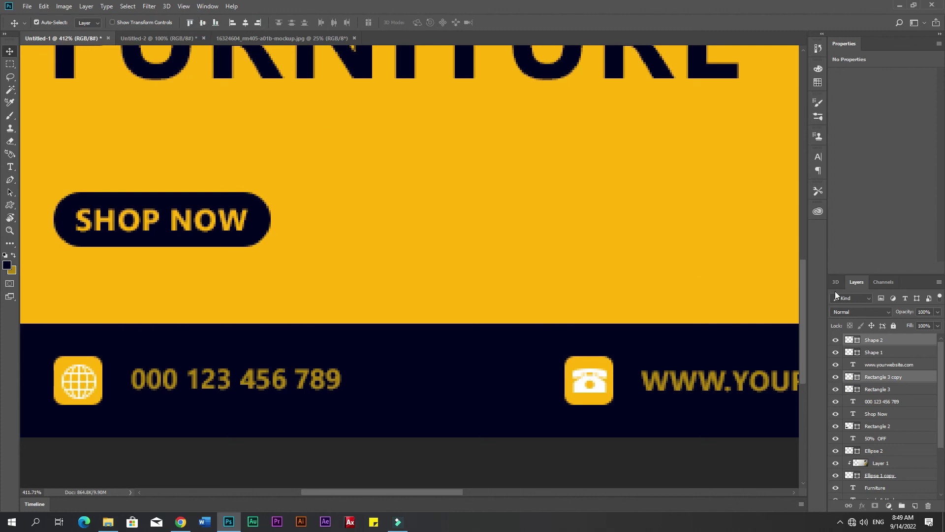
pyautogui.click(885, 353)
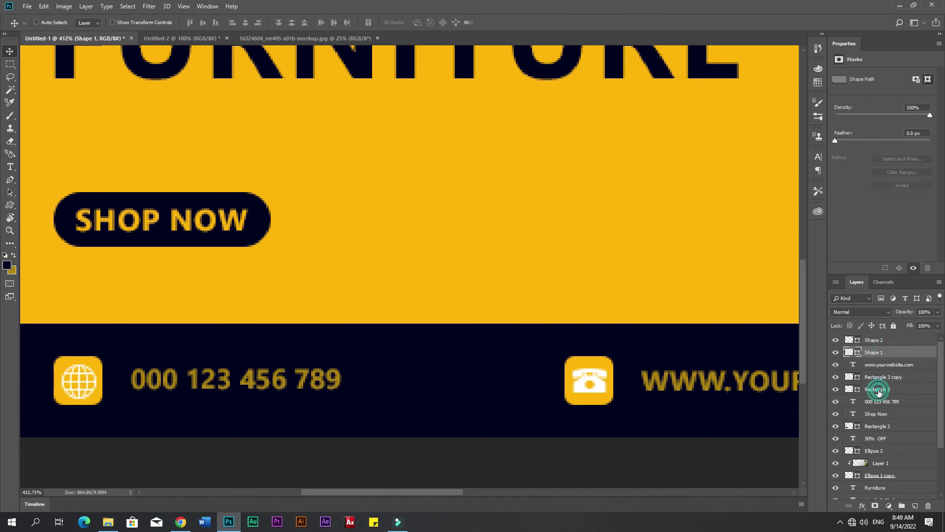
pyautogui.keyDown('ctrl'); pyautogui.click(879, 390); pyautogui.keyUp('ctrl')
pyautogui.click(243, 24)
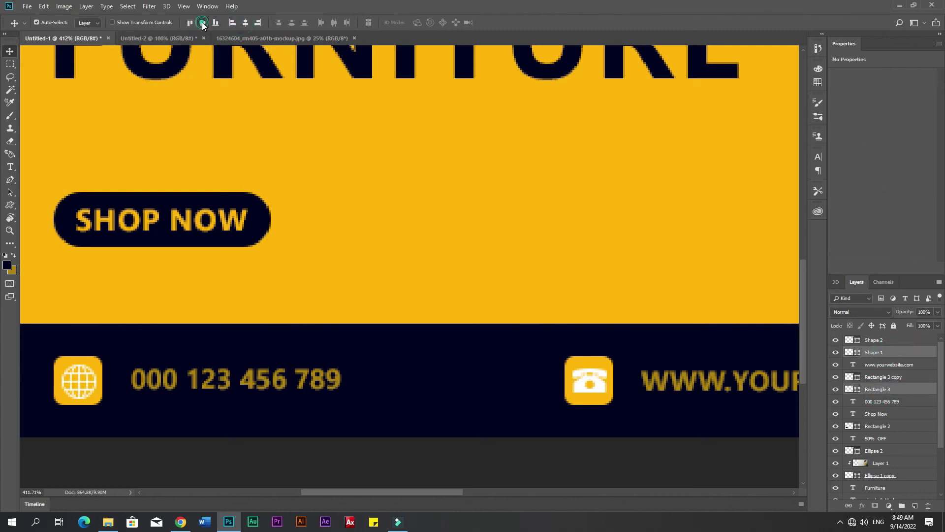
# Scale both icons together with their yellow squares down to about 71%.
pyautogui.keyDown('ctrl'); pyautogui.click(876, 340); pyautogui.keyUp('ctrl')
pyautogui.keyDown('ctrl'); pyautogui.click(882, 377); pyautogui.keyUp('ctrl')
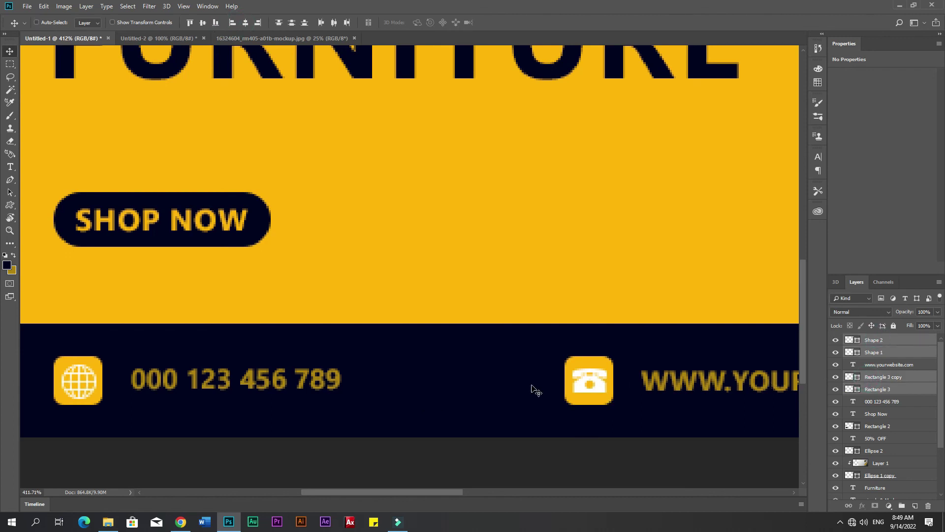
pyautogui.hotkey('ctrl', 't')
pyautogui.moveTo(614, 405); pyautogui.dragTo(532, 392)
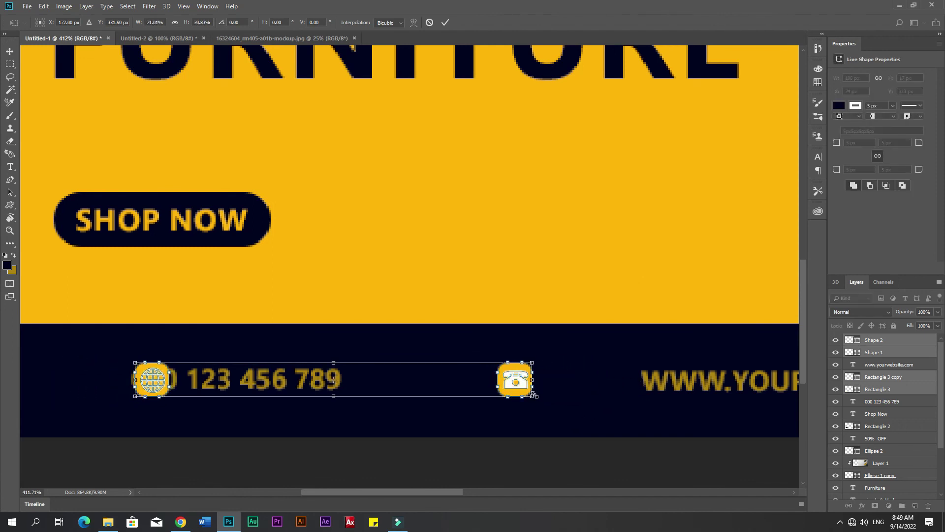
pyautogui.press('Return')
# Move the telephone icon and its square close before the website address, and the globe icon and its square before the phone number.
pyautogui.click(506, 297)
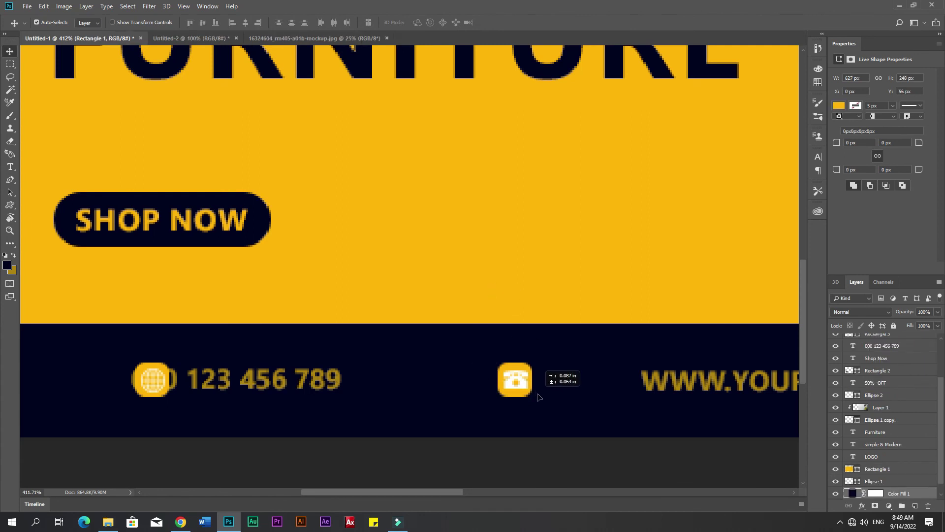
pyautogui.click(563, 400)
pyautogui.click(531, 372)
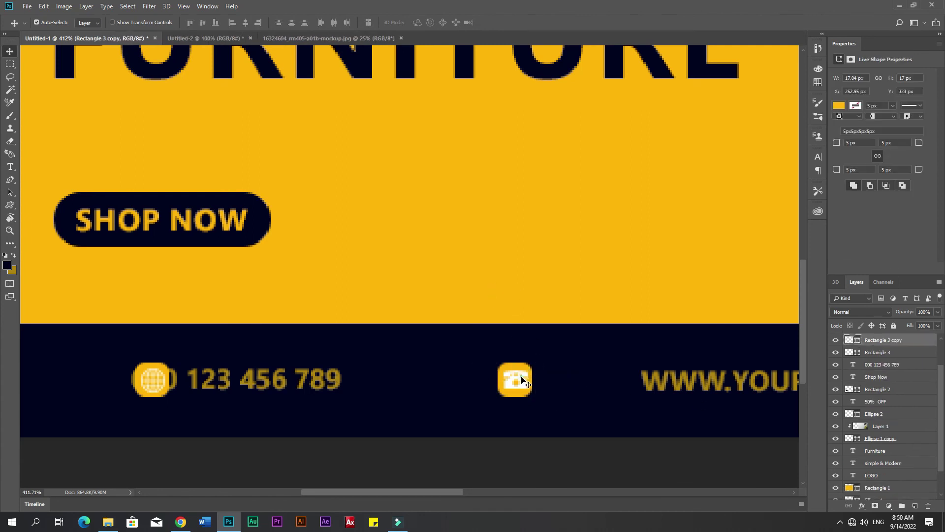
pyautogui.moveTo(522, 377); pyautogui.dragTo(614, 385)
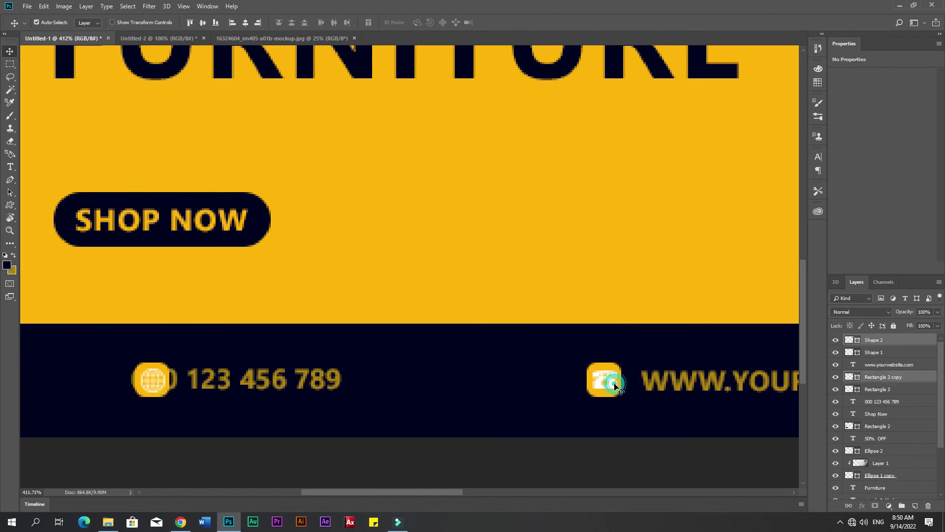
pyautogui.click(890, 353)
pyautogui.keyDown('ctrl'); pyautogui.click(882, 389); pyautogui.keyUp('ctrl')
pyautogui.moveTo(153, 385); pyautogui.dragTo(91, 378)
# Move the SIMPLE & MODERN and FURNITURE heading lines down a little within the yellow area and deselect them.
pyautogui.scroll(-8, 192, 397)
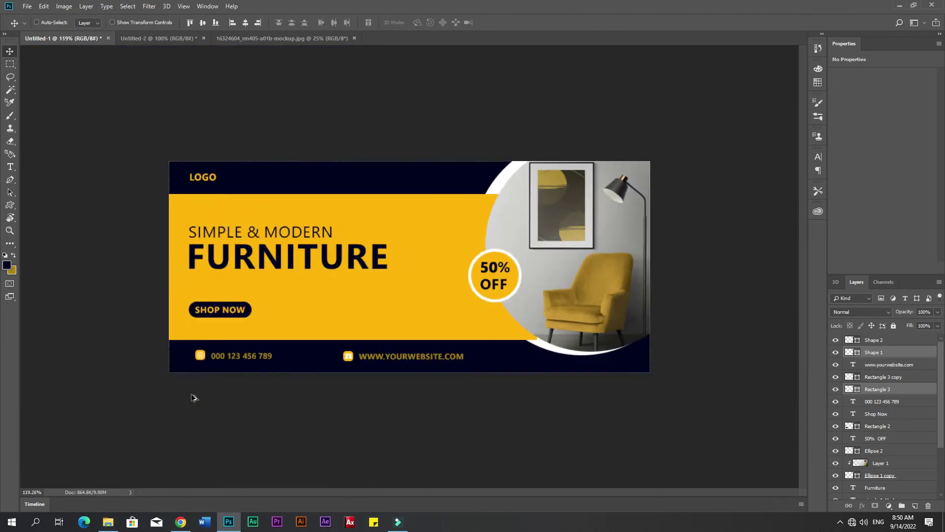
pyautogui.scroll(-2, 315, 346)
pyautogui.scroll(4, 315, 346)
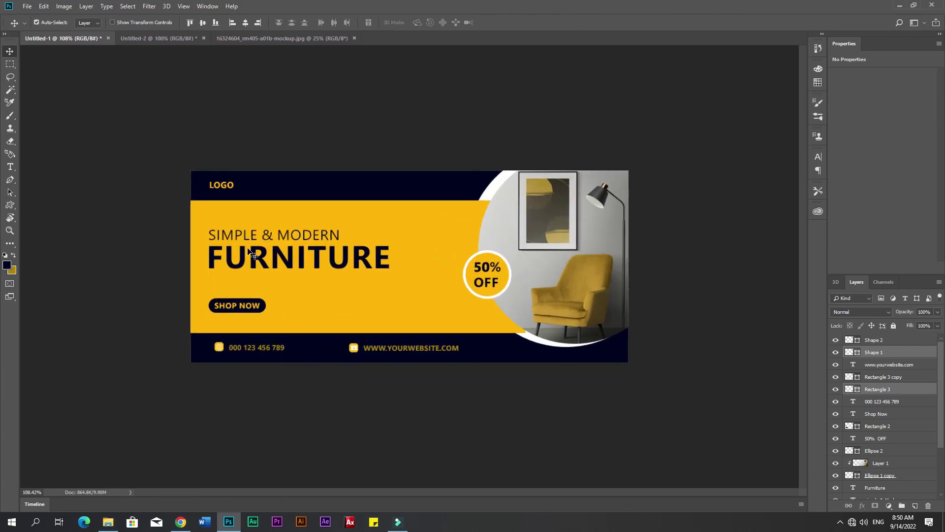
pyautogui.click(241, 257)
pyautogui.press('Down')
pyautogui.press('Down')
pyautogui.press('Down')
pyautogui.press('Down')
pyautogui.press('Down')
pyautogui.press('Down')
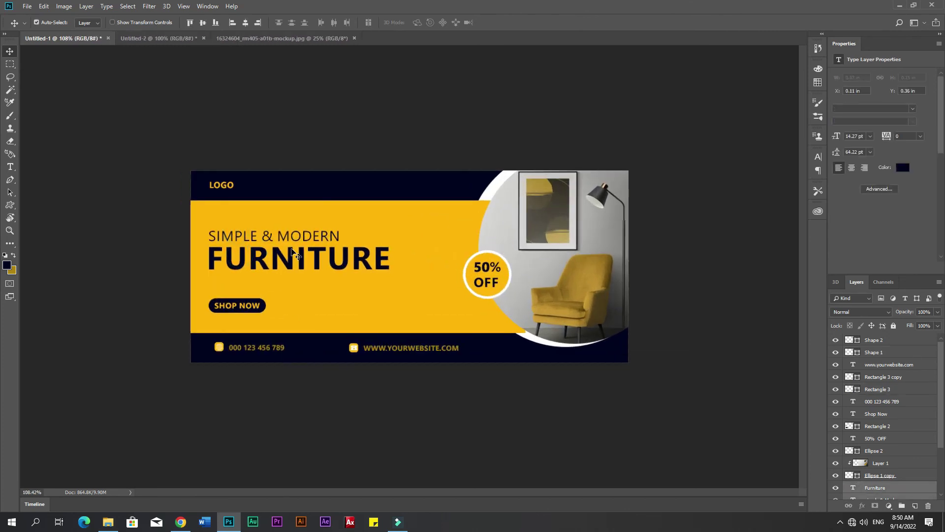
pyautogui.click(90, 273)
pyautogui.click(410, 435)
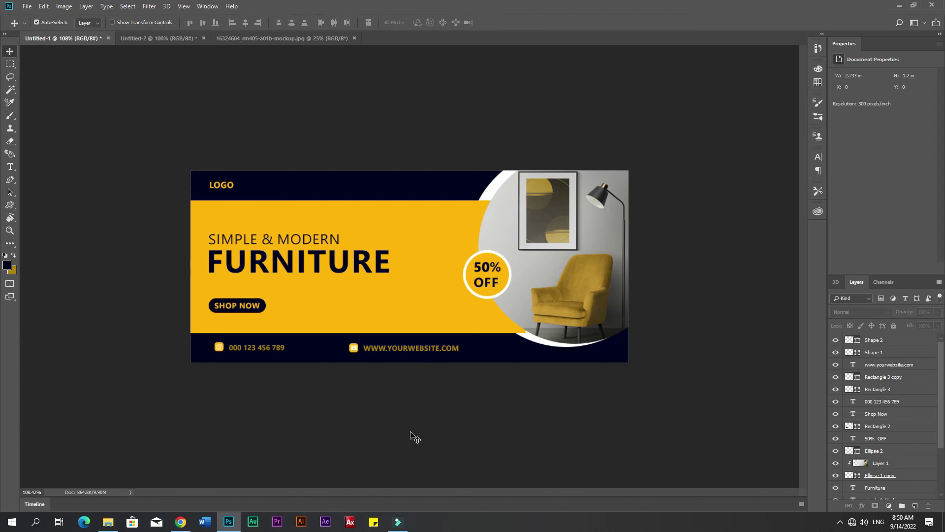